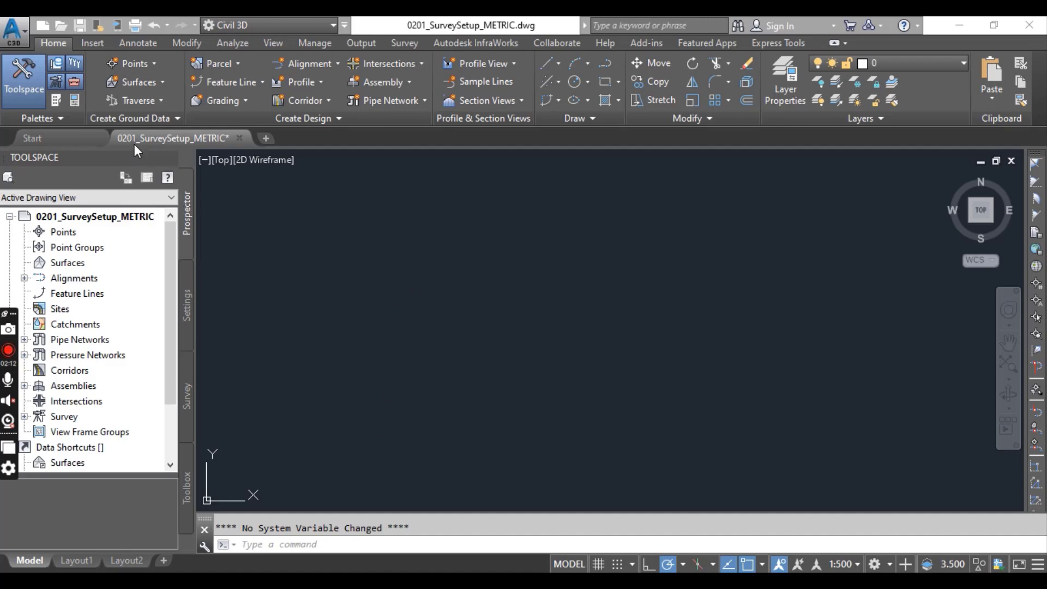
Expand the drawing's Point settings down to Description Key Sets and bring up the available actions for the Civil 3D set
mouse_move(166, 143)
click(186, 308)
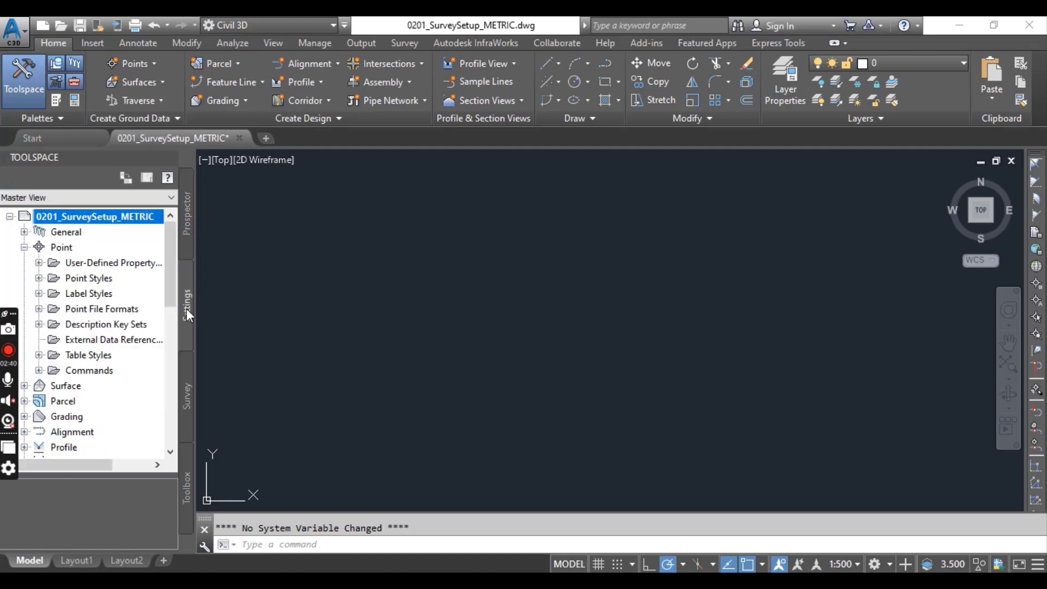
click(24, 247)
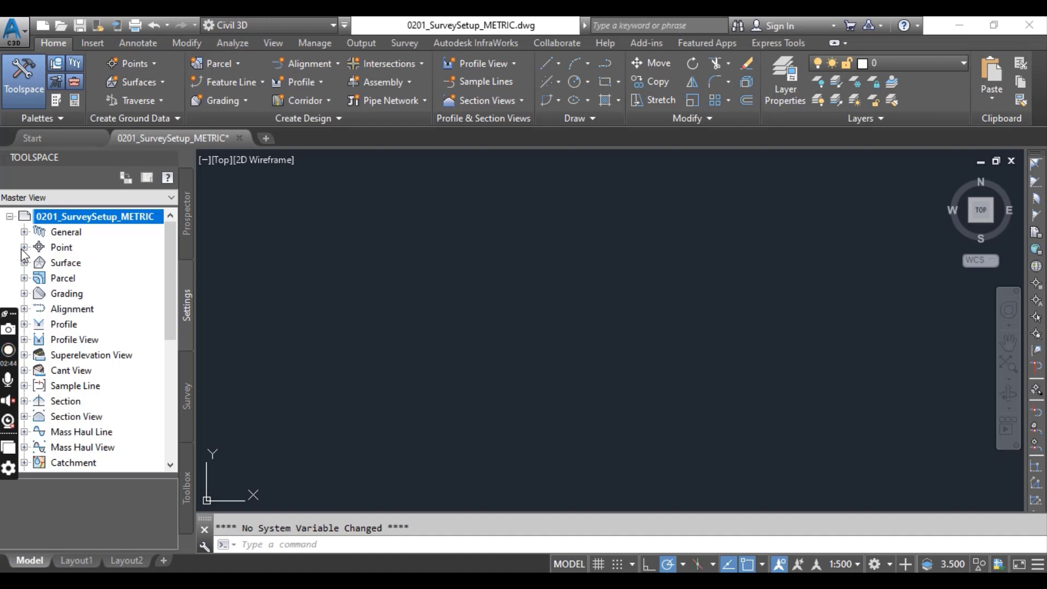
click(24, 248)
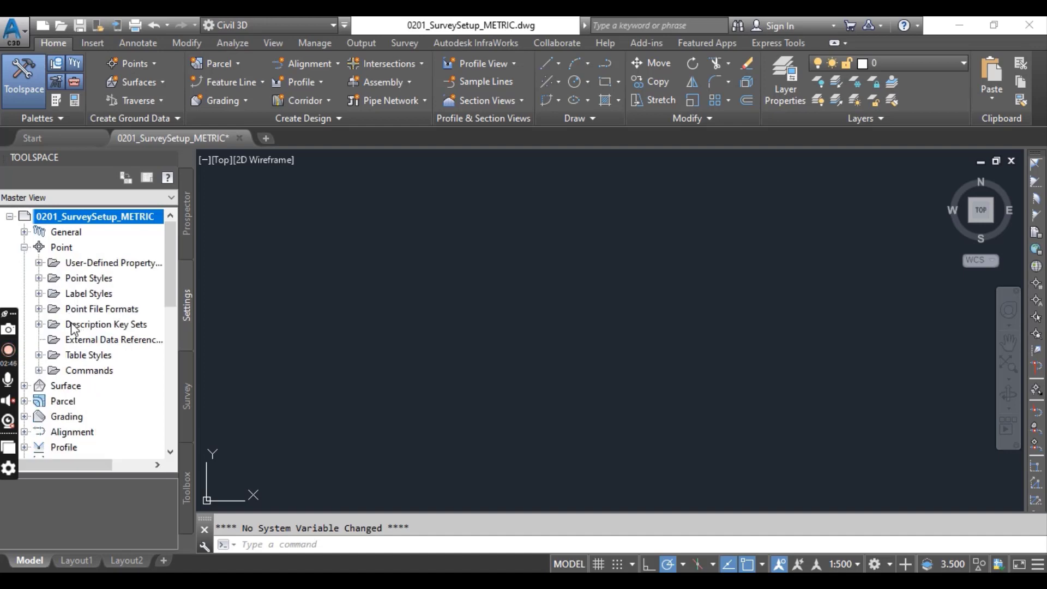
click(39, 324)
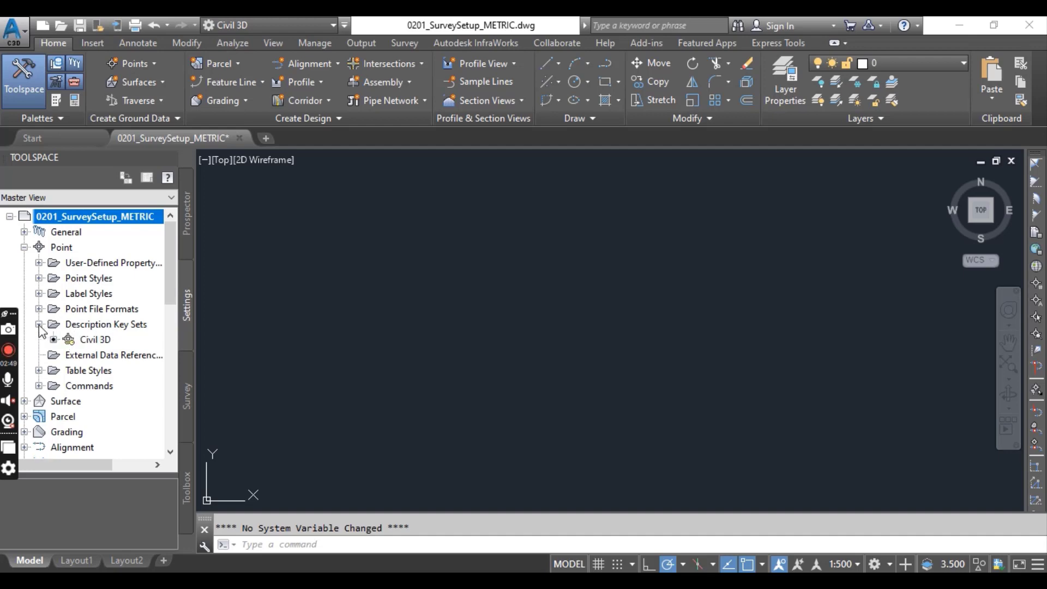
click(96, 340)
right_click(96, 339)
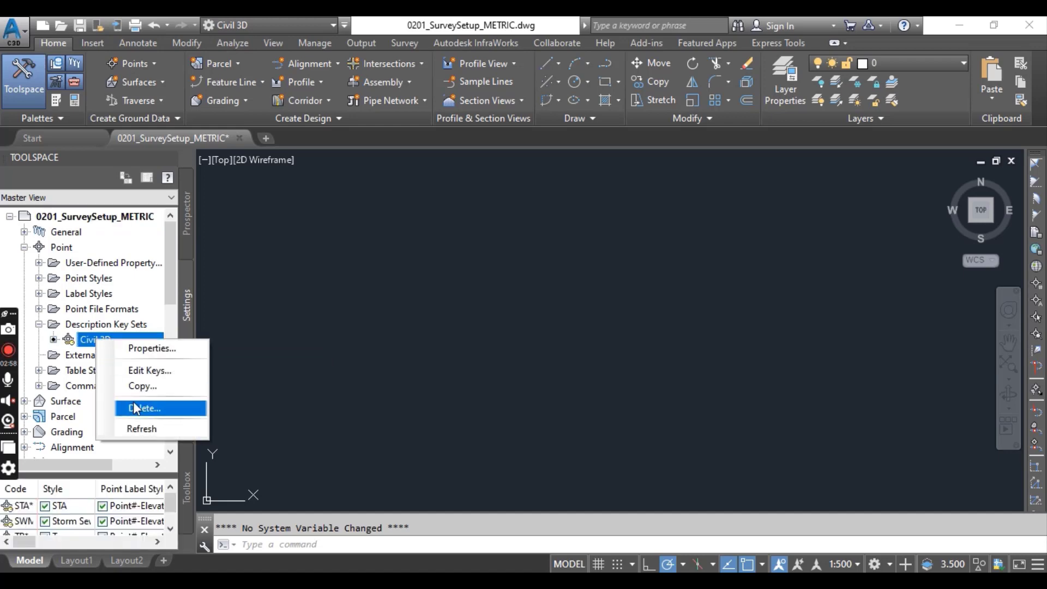
Create a new description key set named "Advance civil 3d" with an empty description
click(80, 325)
right_click(79, 325)
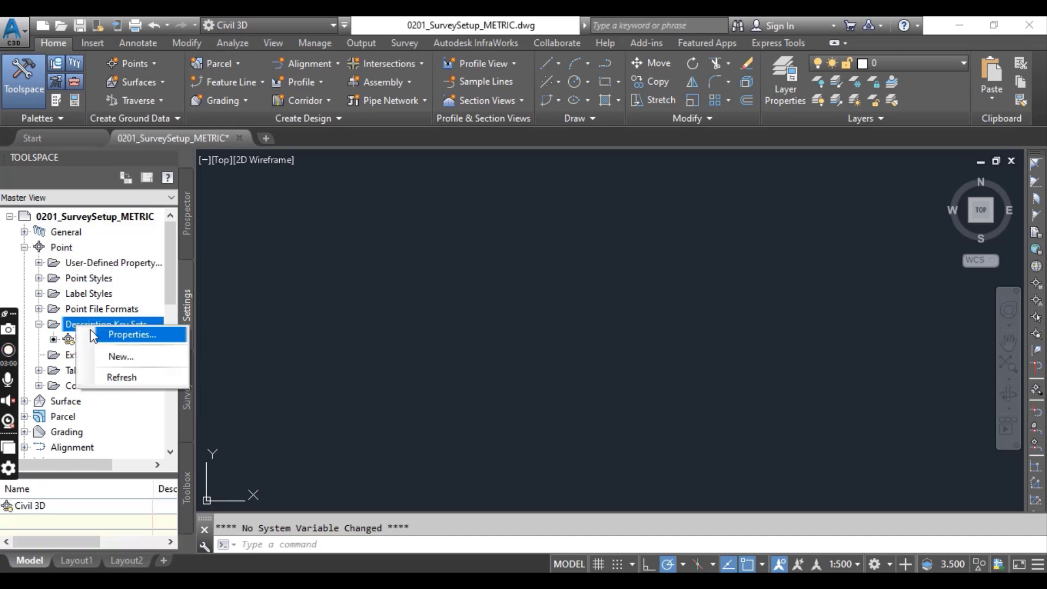
click(104, 356)
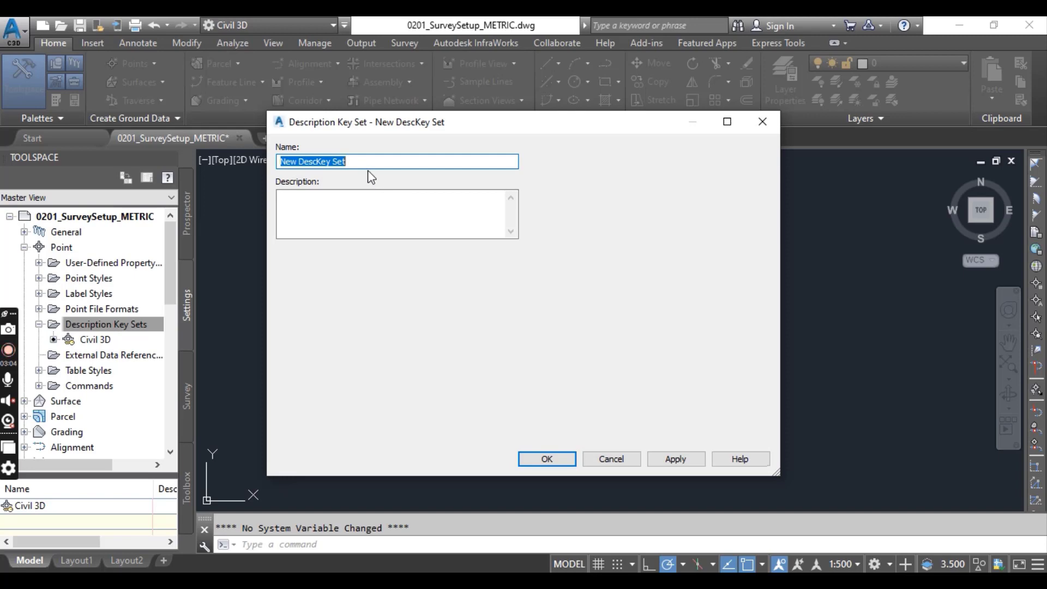
text(A)
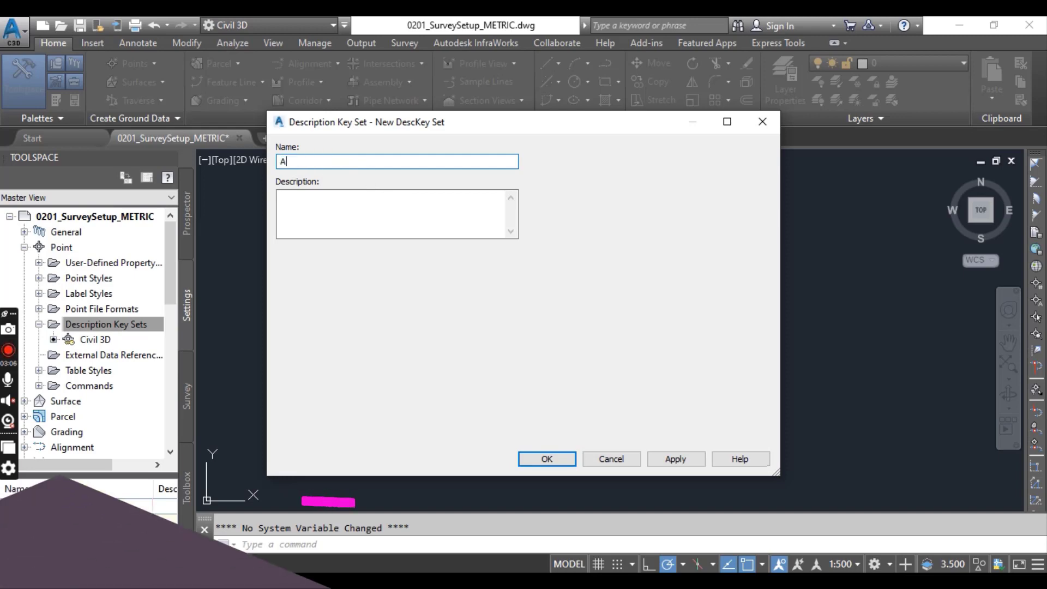
text(dvance )
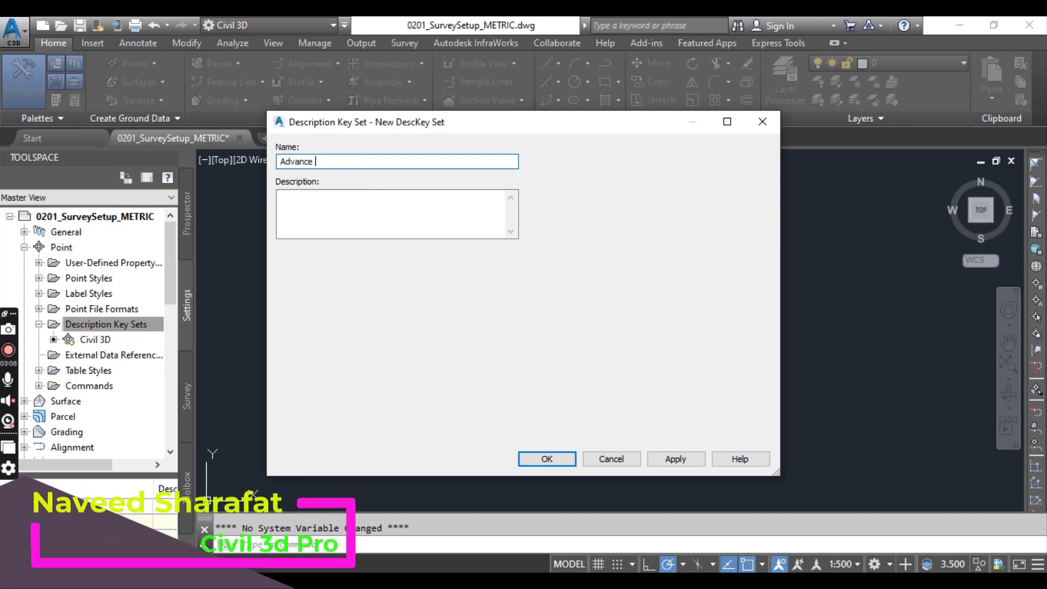
text(civil 3d)
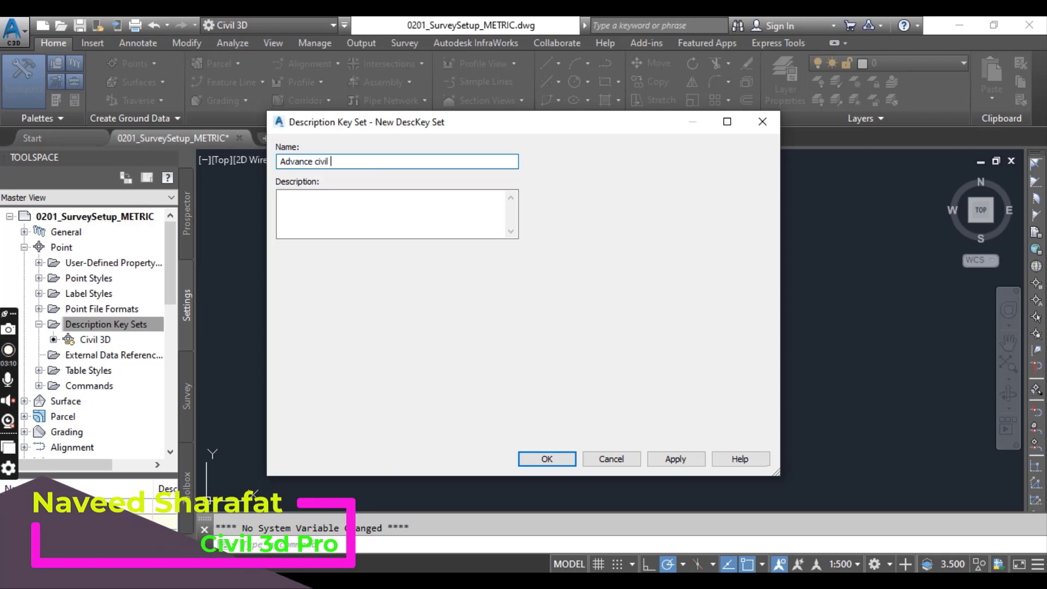
click(345, 212)
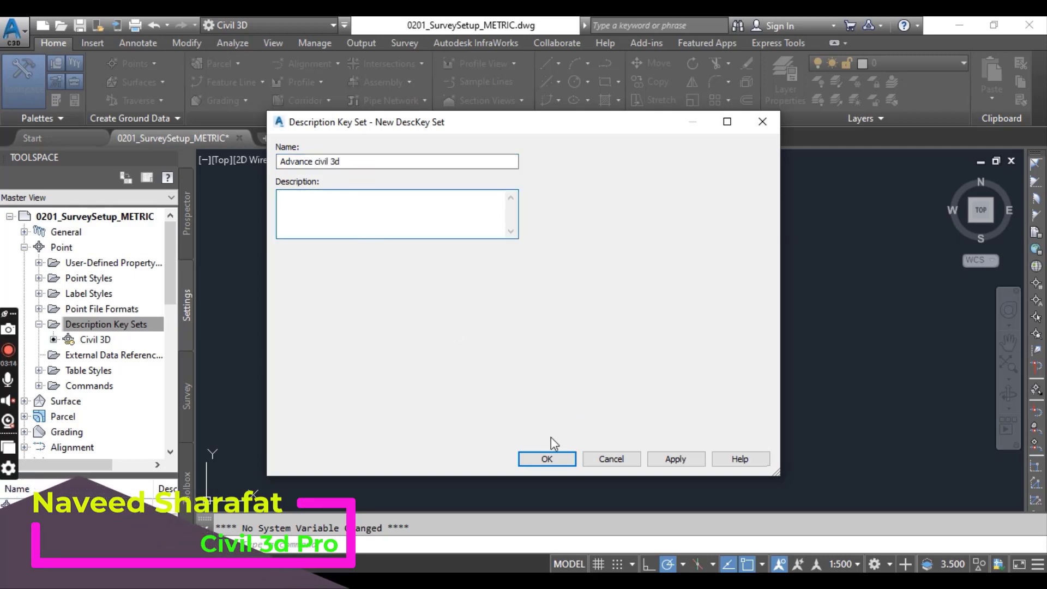
click(547, 457)
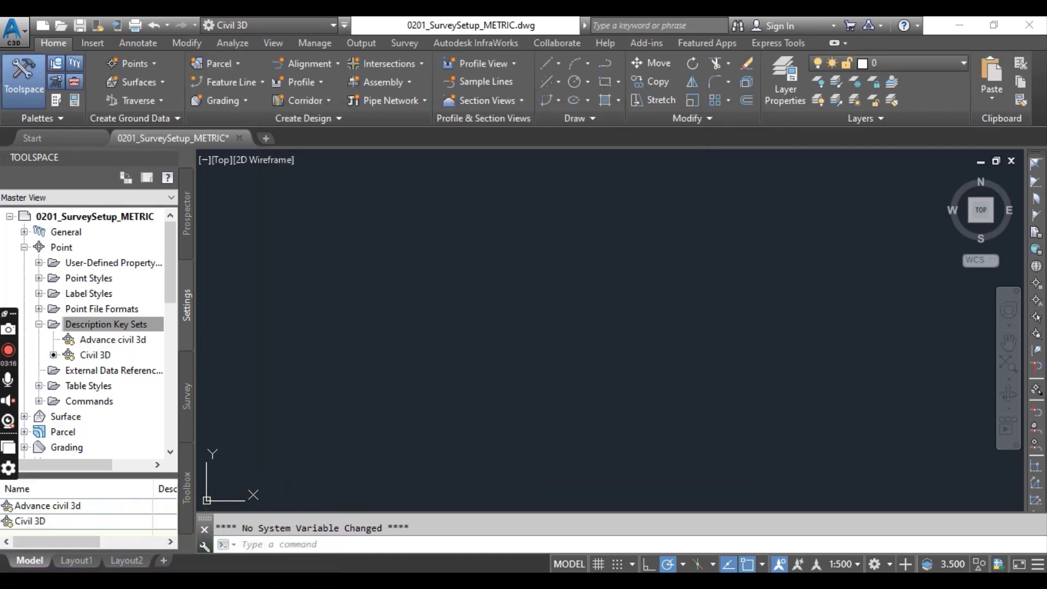
Edit the keys of the Advance civil 3d set and give its first description key the code BB
click(117, 341)
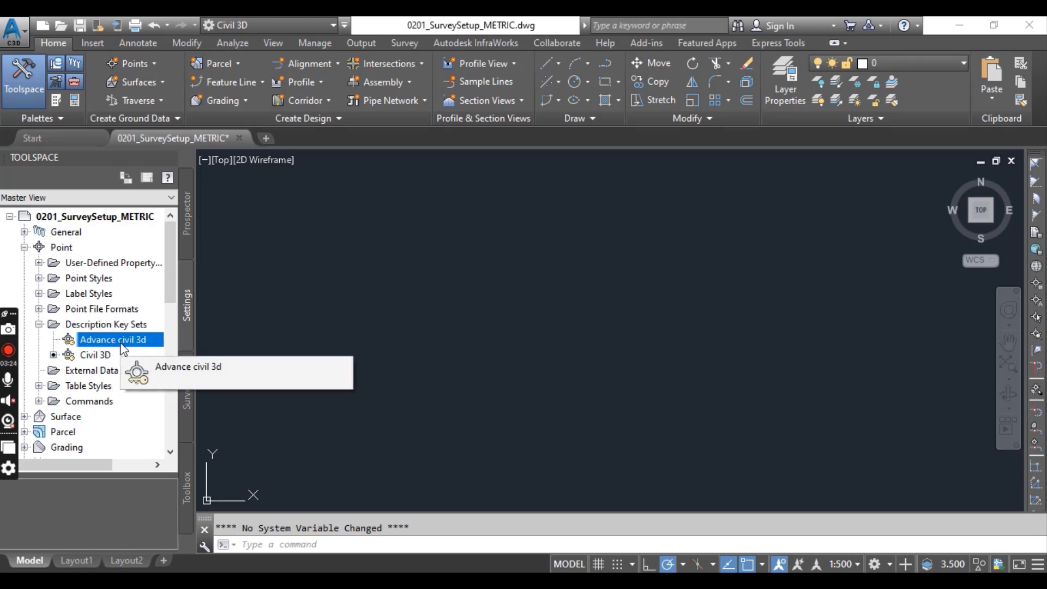
right_click(123, 350)
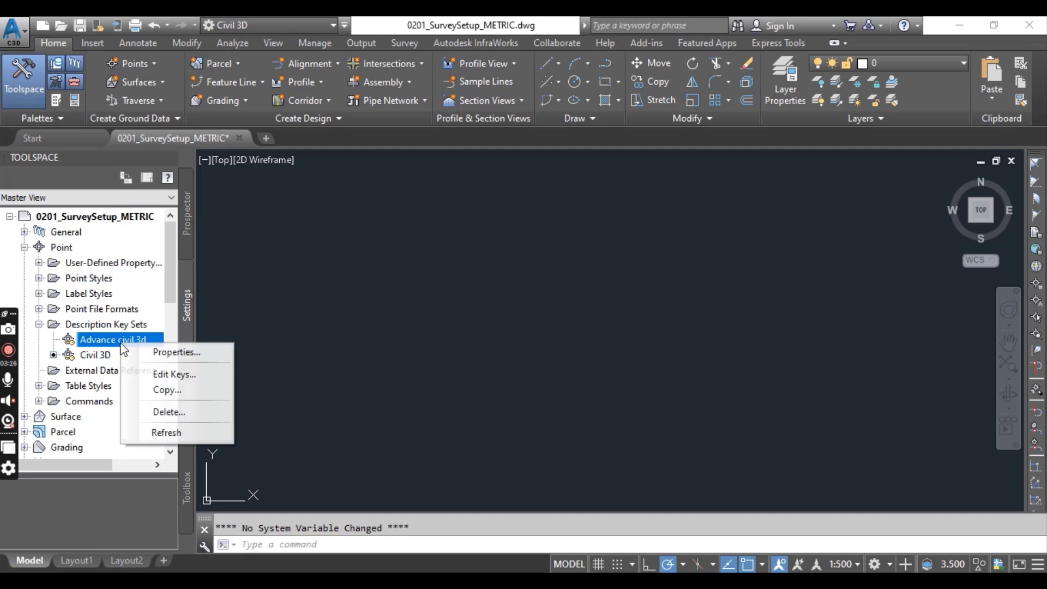
click(162, 374)
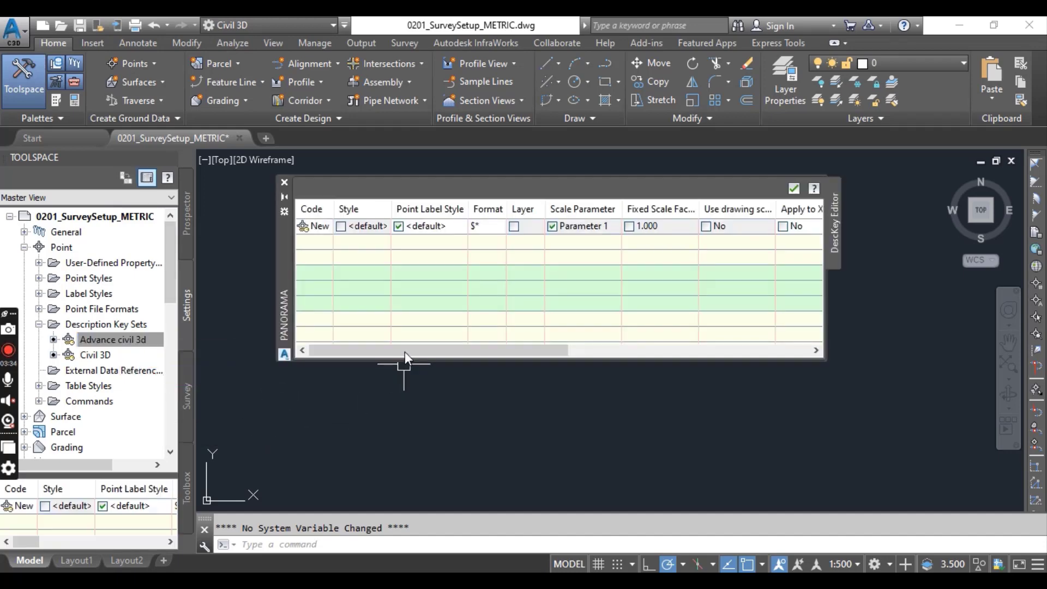
click(320, 228)
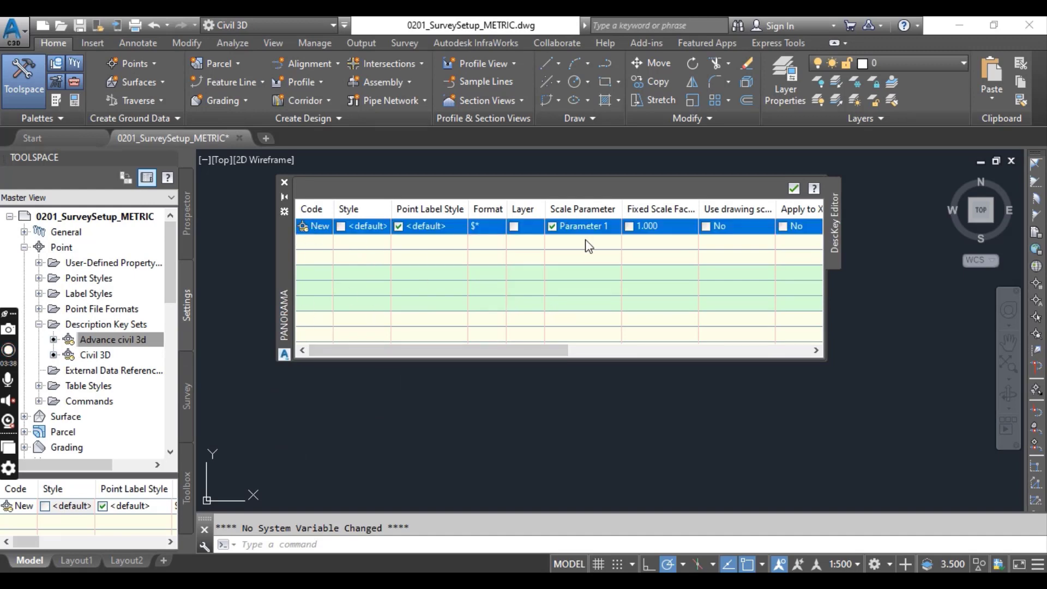
click(323, 226)
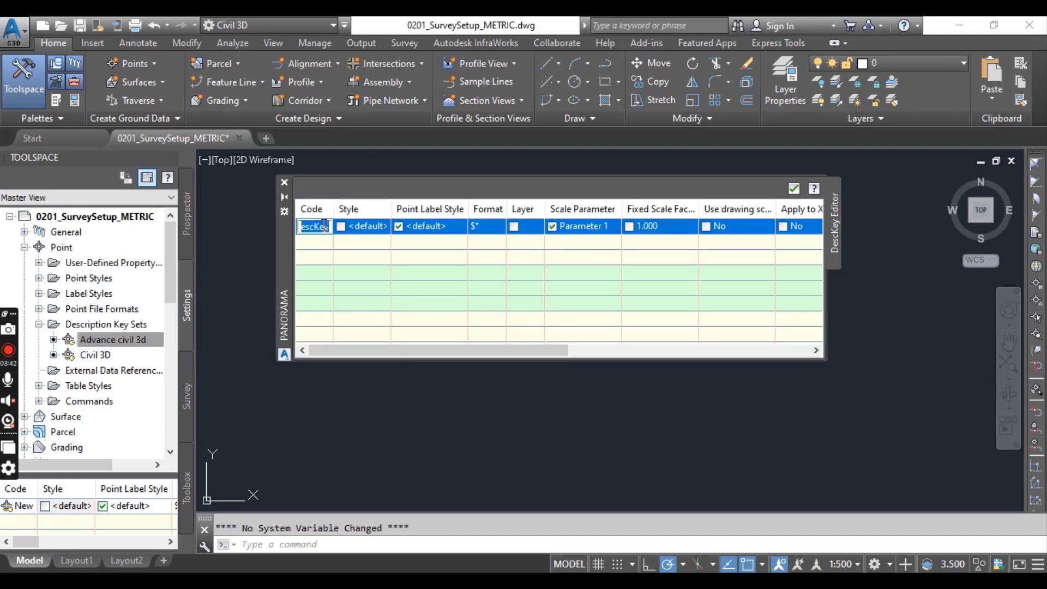
text(BB)
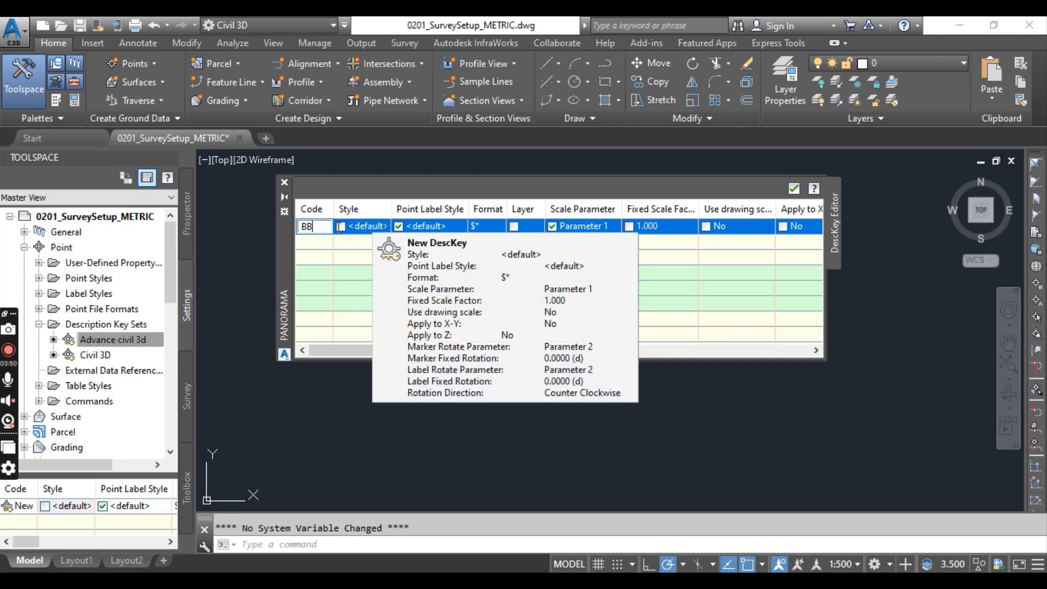
Enable the point style for the BB key and set it to Elevation Marker
click(341, 226)
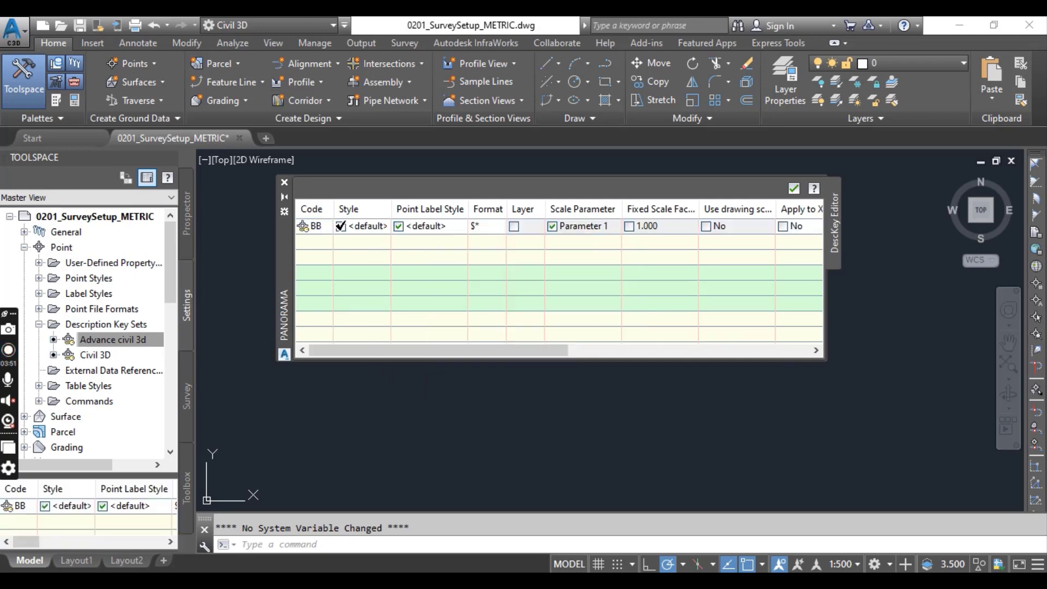
click(364, 226)
click(380, 227)
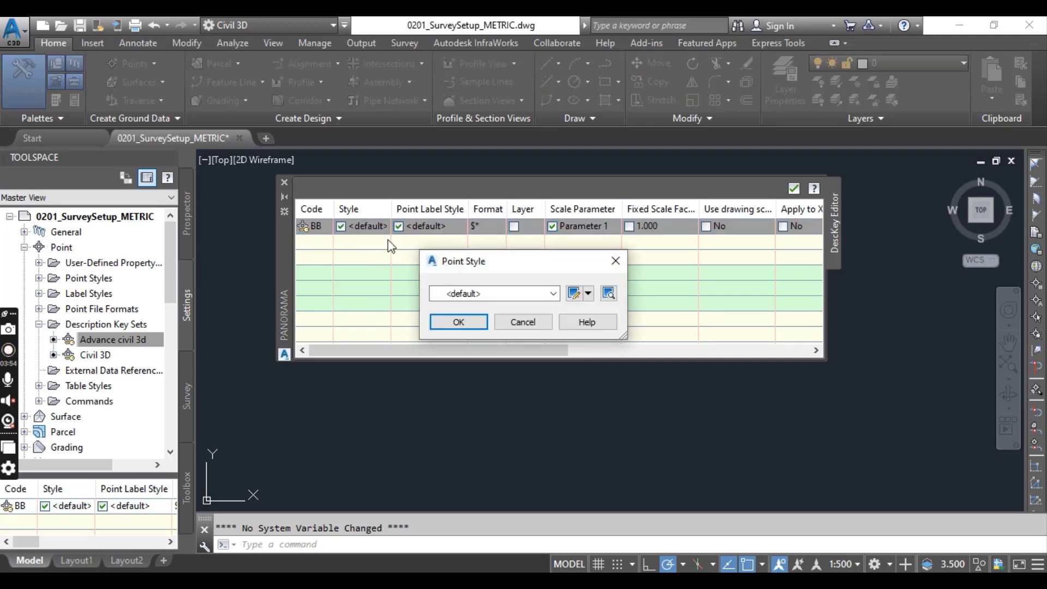
click(552, 293)
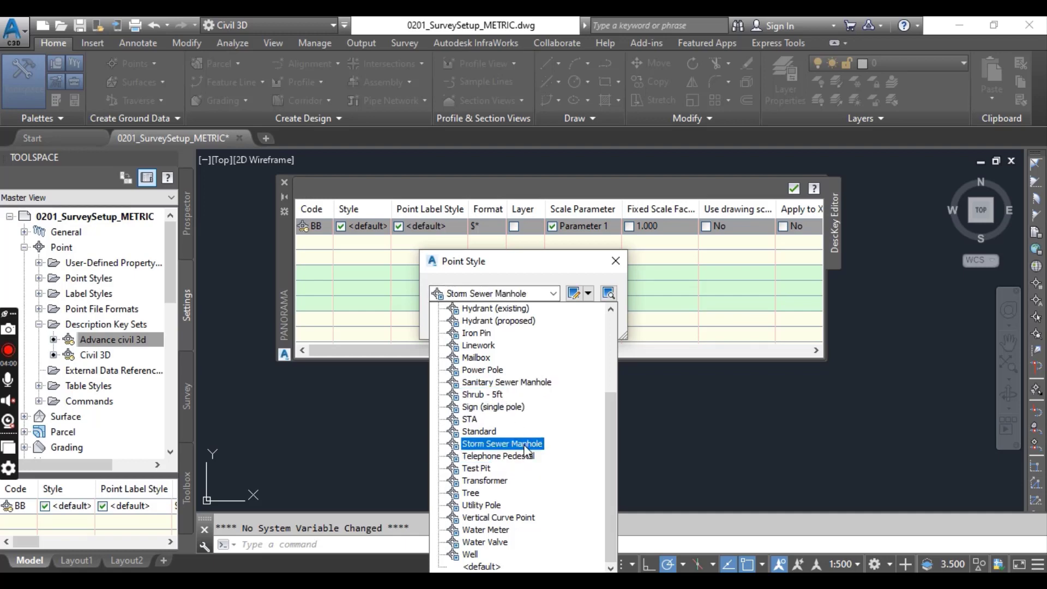
scroll(523, 452, up, 2)
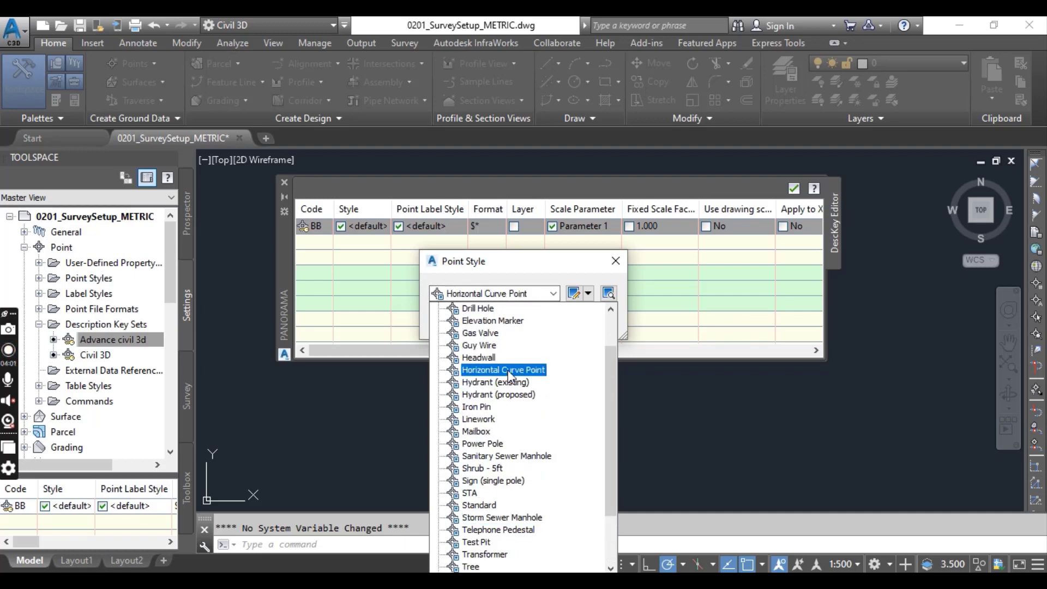
click(485, 322)
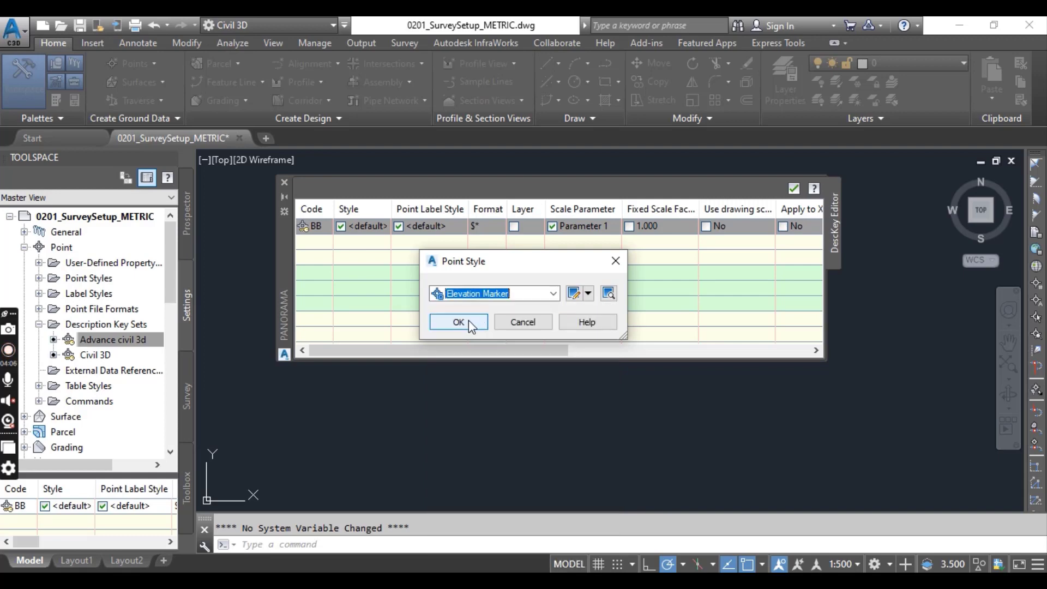
click(468, 323)
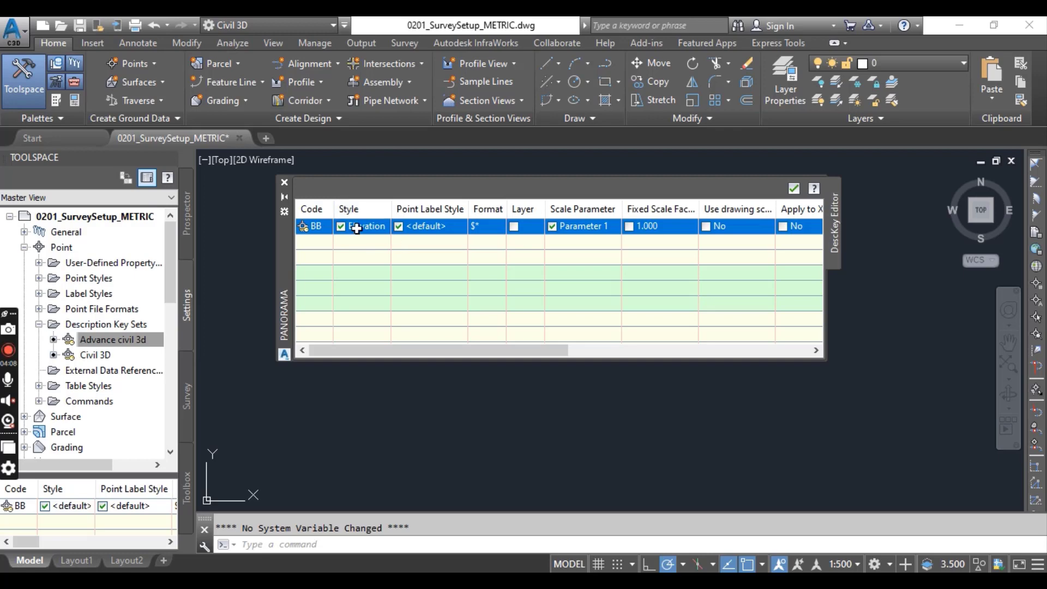
Set the point label style of the BB key to Elevation Only
click(435, 227)
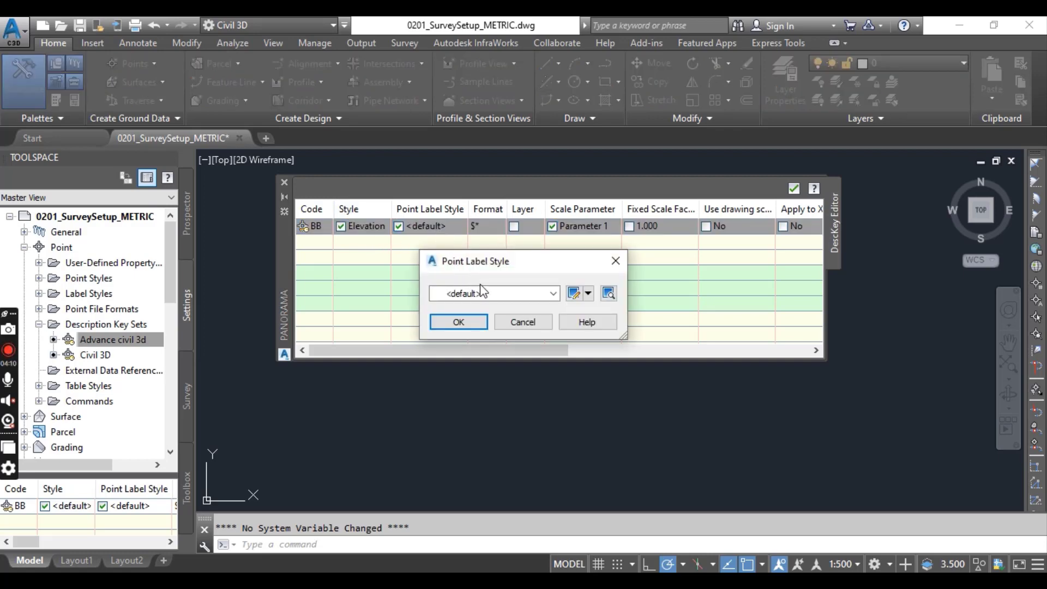
click(481, 290)
click(490, 334)
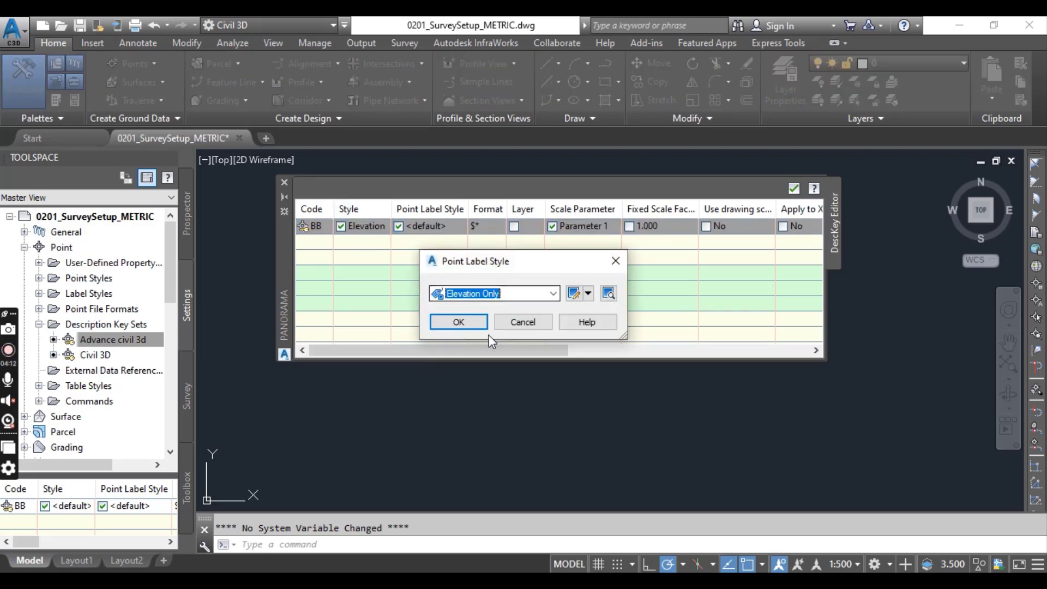
click(459, 321)
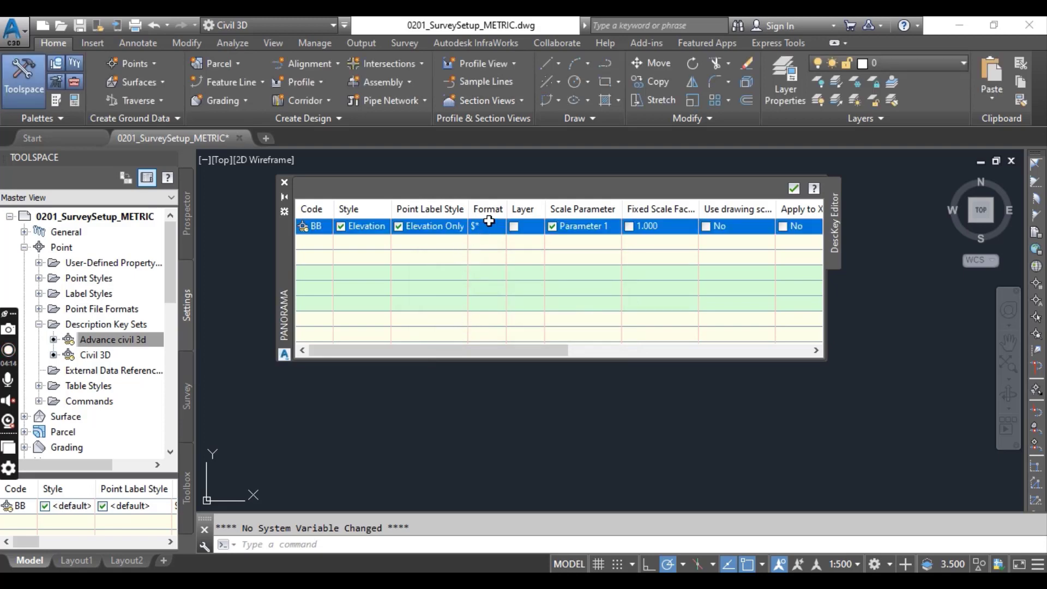
Enable the layer setting for the BB key and assign the layer V-NODE-TOPO
click(513, 226)
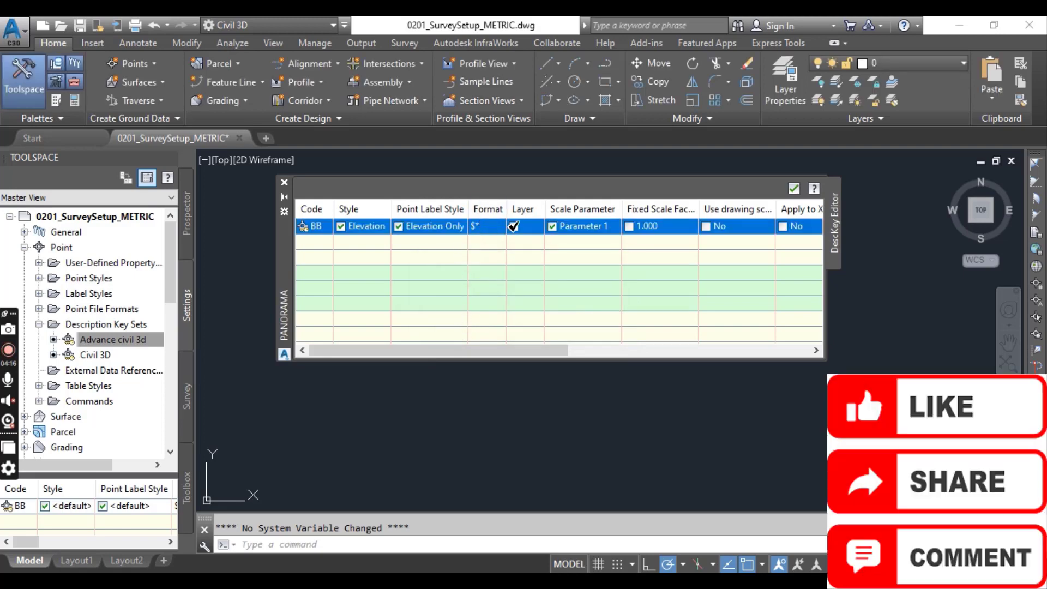
click(532, 227)
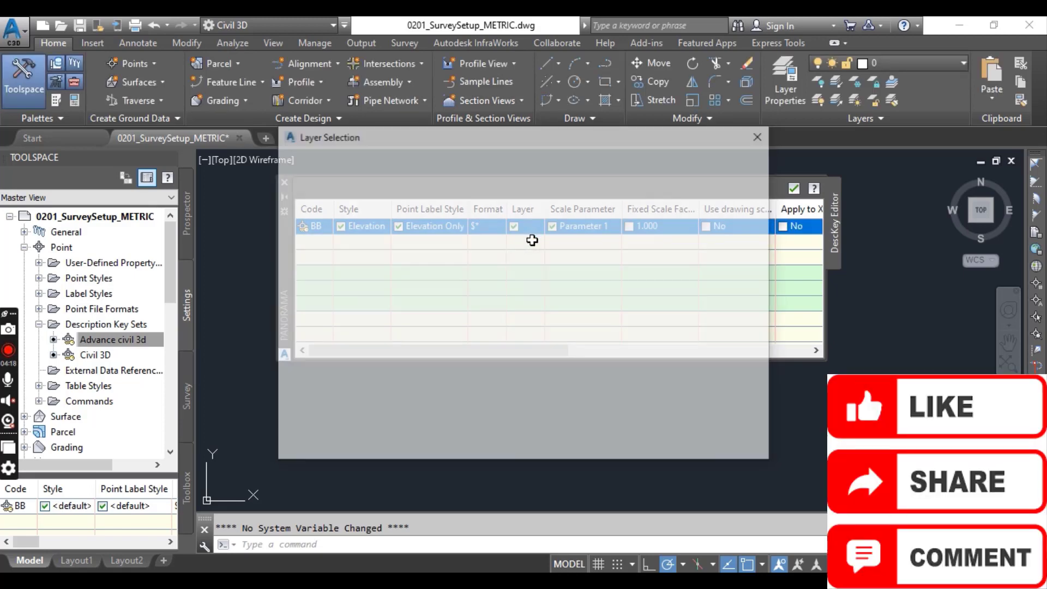
drag(755, 223, 756, 385)
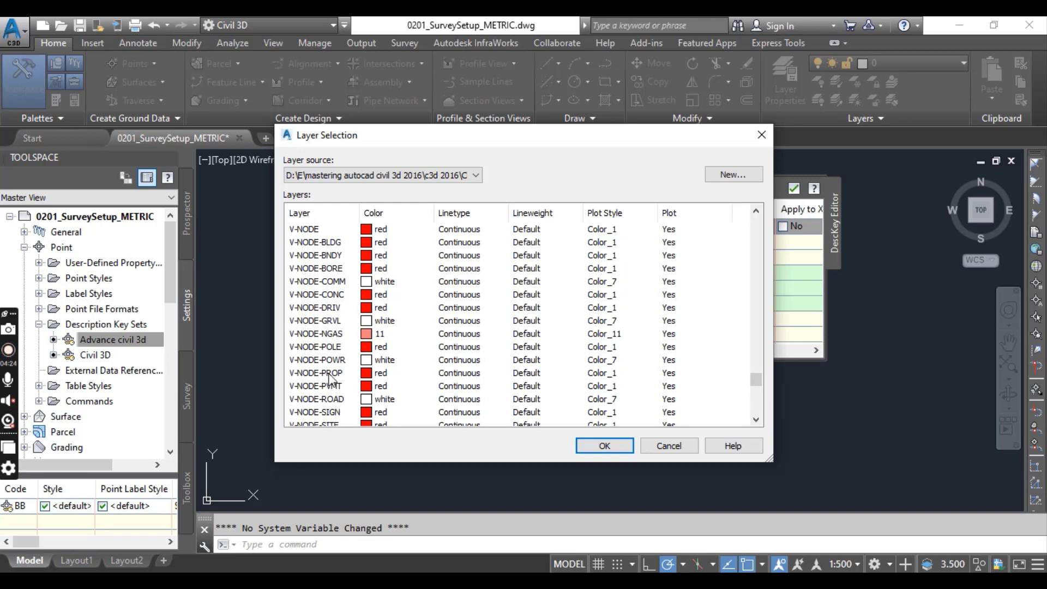
scroll(334, 338, down, 2)
click(349, 400)
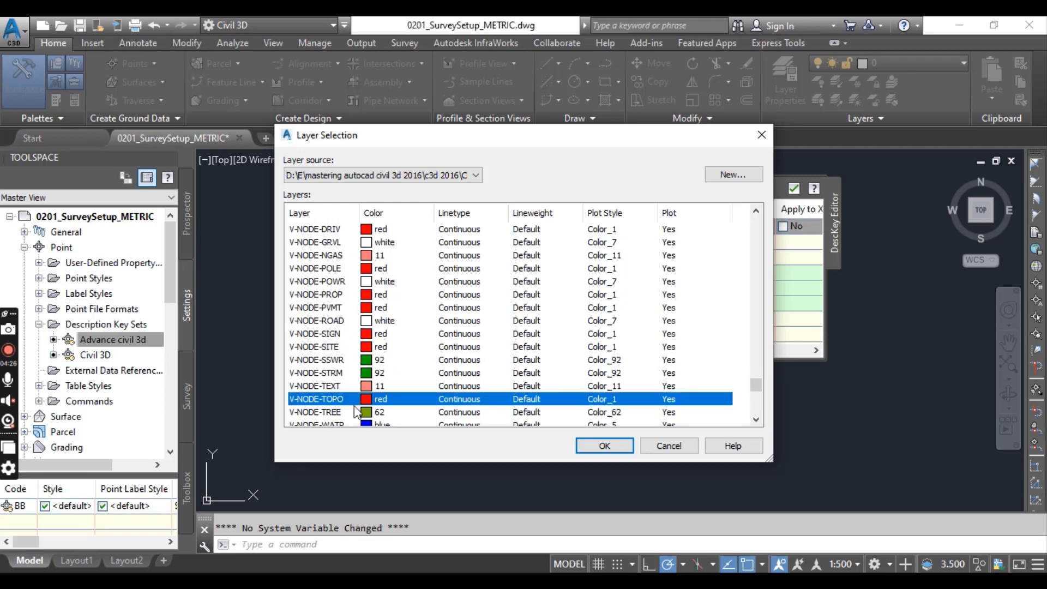
click(604, 445)
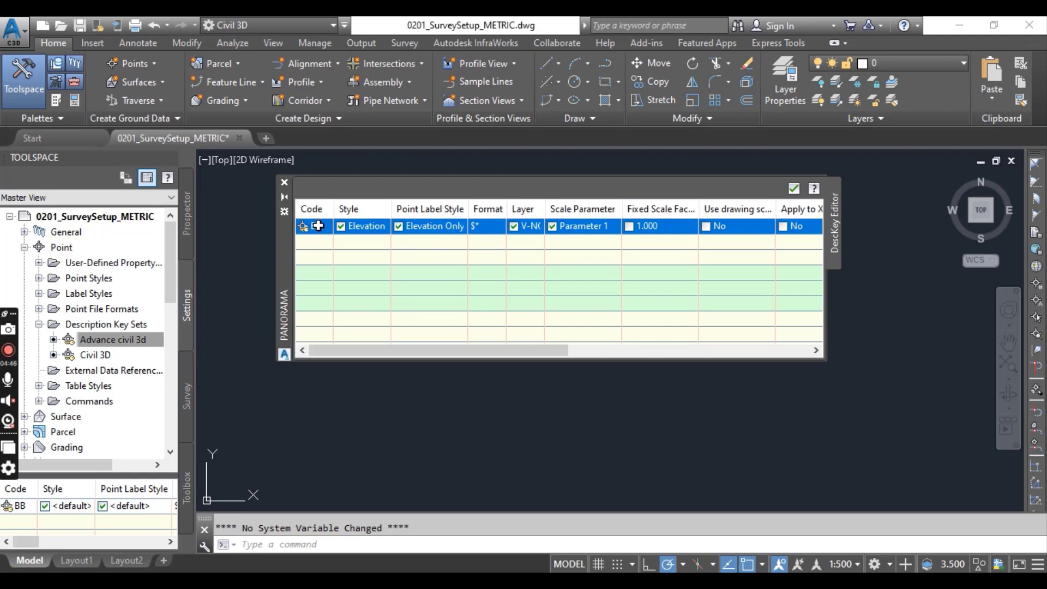
Copy the BB description key to add a second key to the set
mouse_move(318, 226)
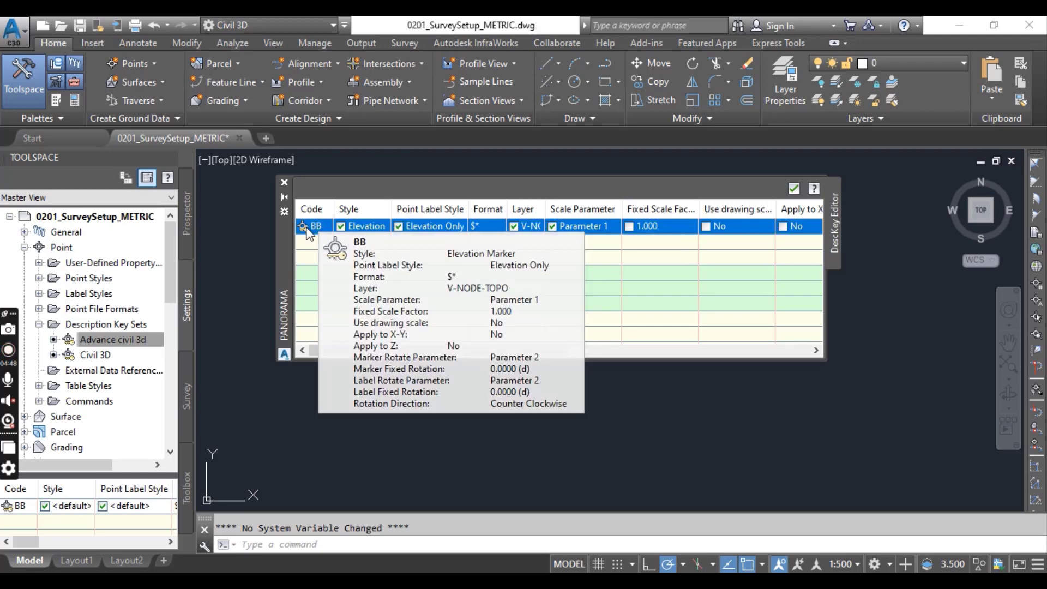
right_click(318, 226)
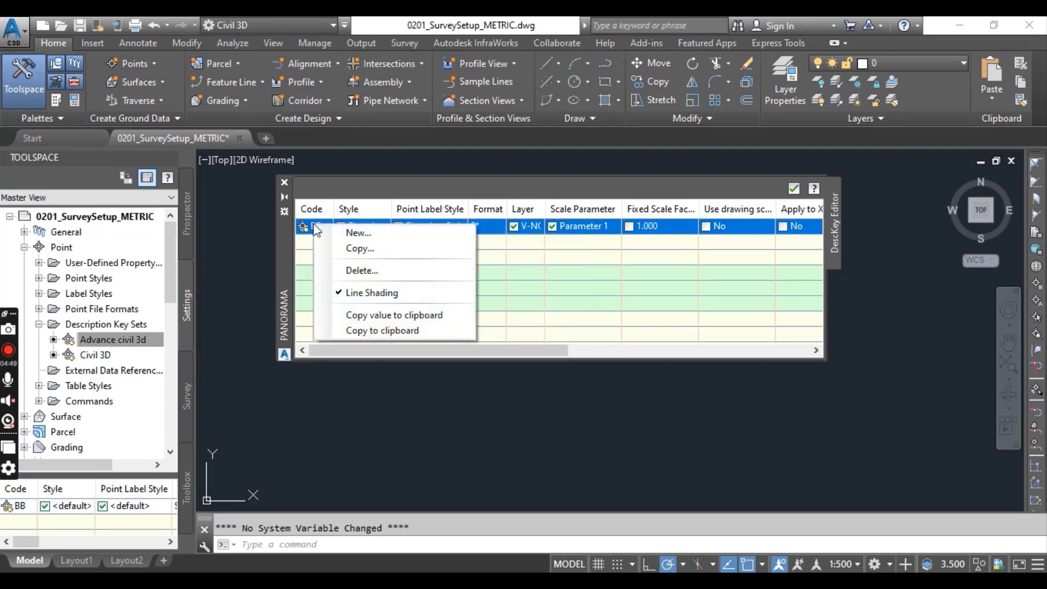
click(364, 248)
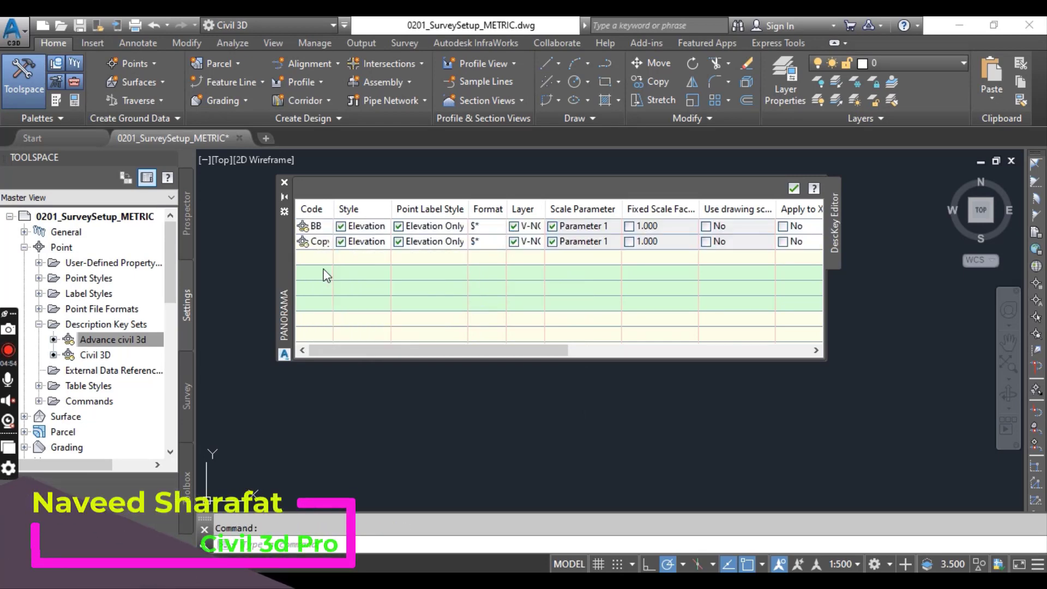
Rename the code of the copied BB description key to CL
click(320, 241)
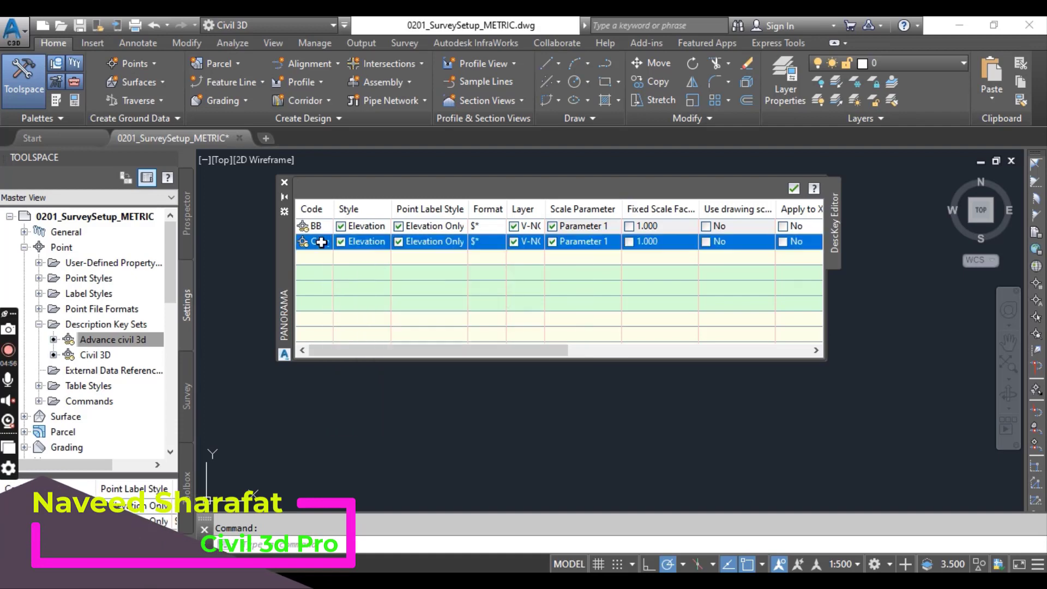
click(320, 242)
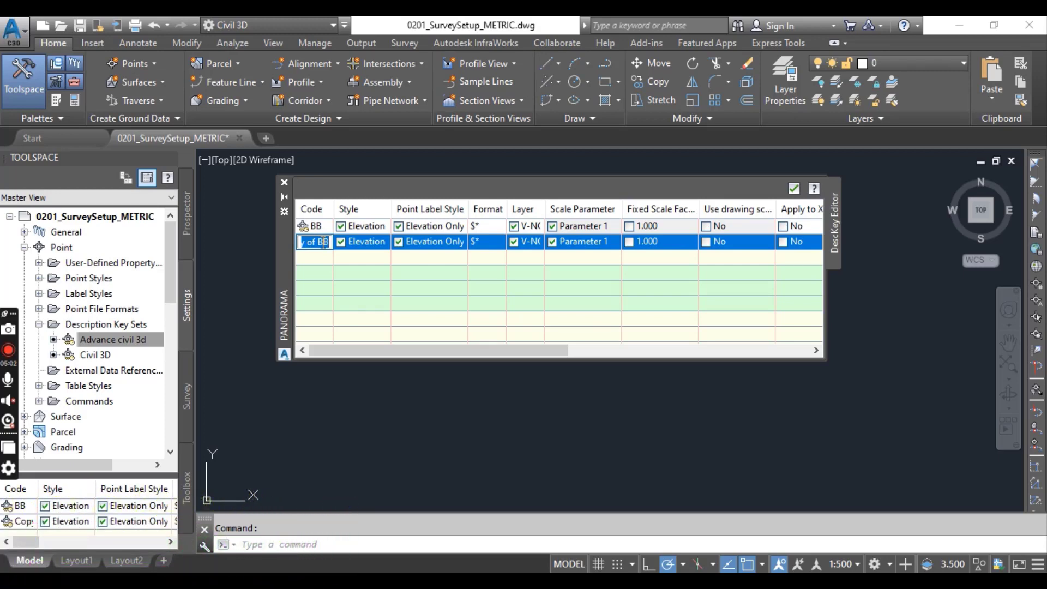
text(CL)
Set the point style of the CL key to Linework, keeping its style override enabled
click(341, 241)
click(341, 242)
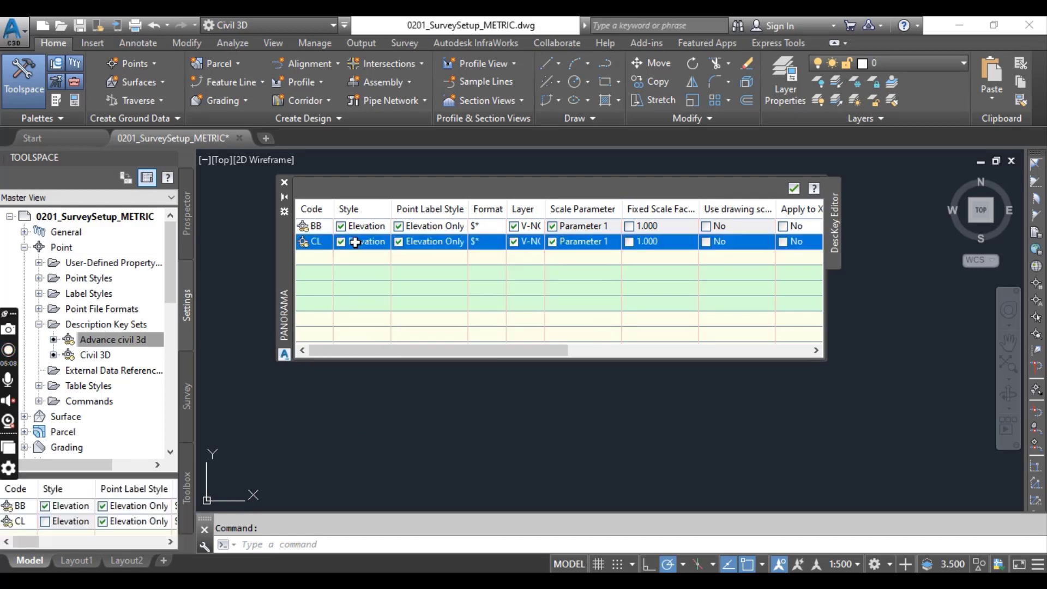
click(357, 241)
click(480, 293)
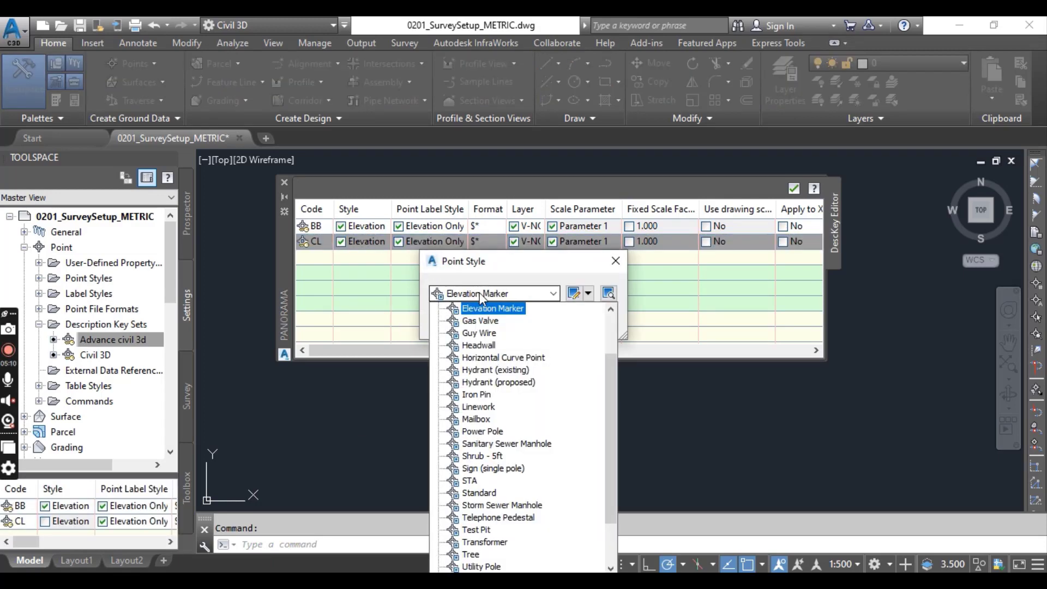
scroll(483, 338, up, 2)
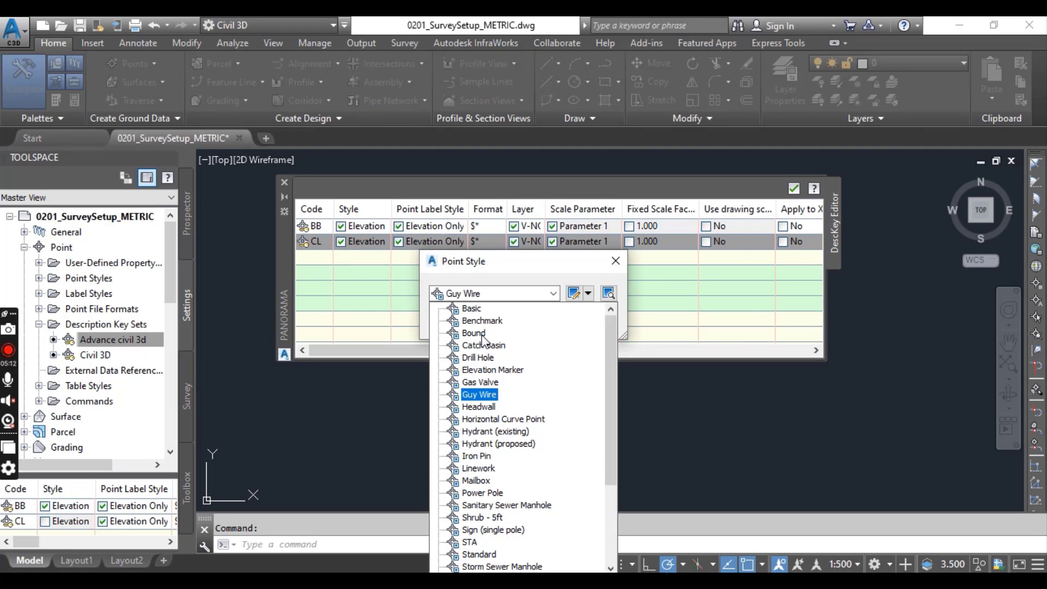
click(485, 468)
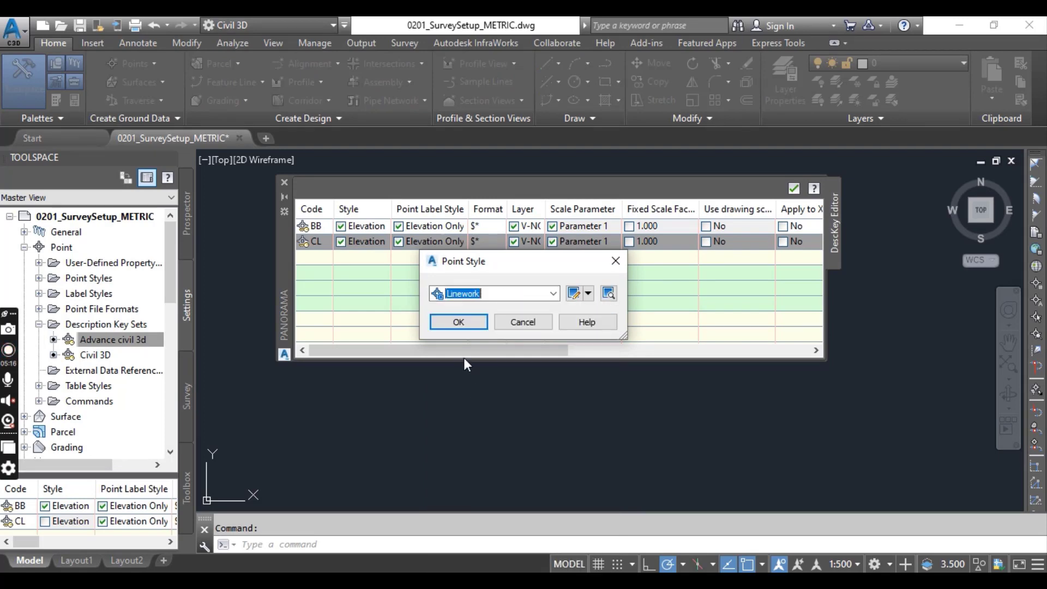
click(458, 322)
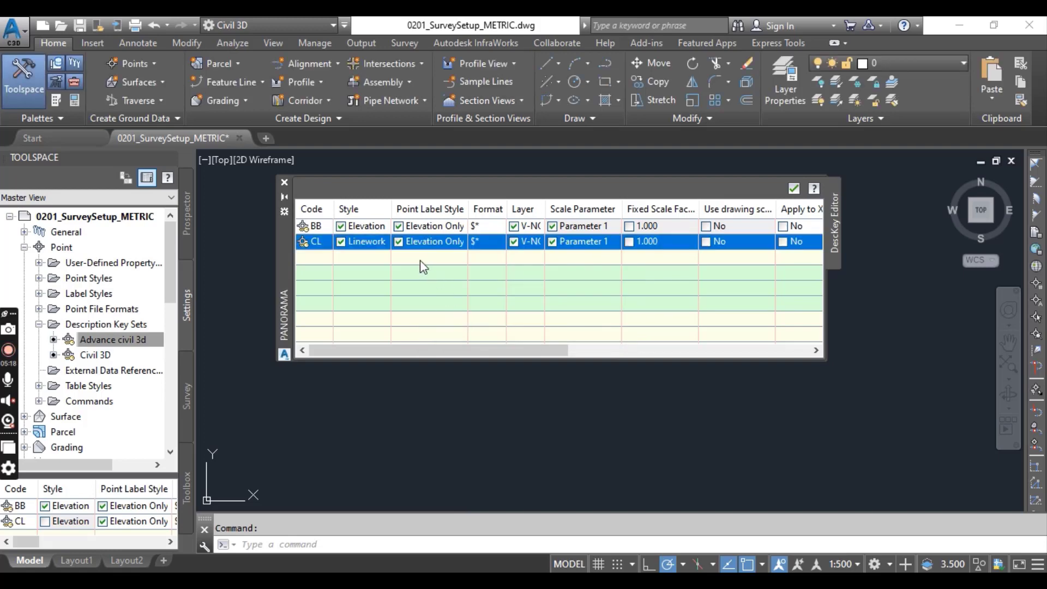
Set the point label style of the CL key to No Display, keeping the label style enabled
click(398, 242)
click(398, 242)
click(426, 244)
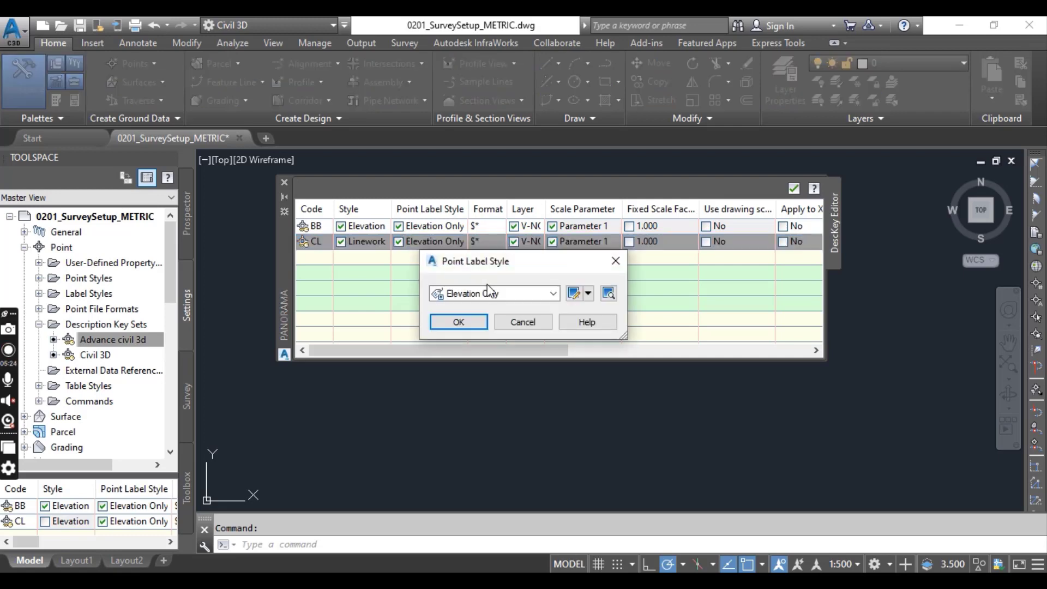
click(509, 294)
click(487, 357)
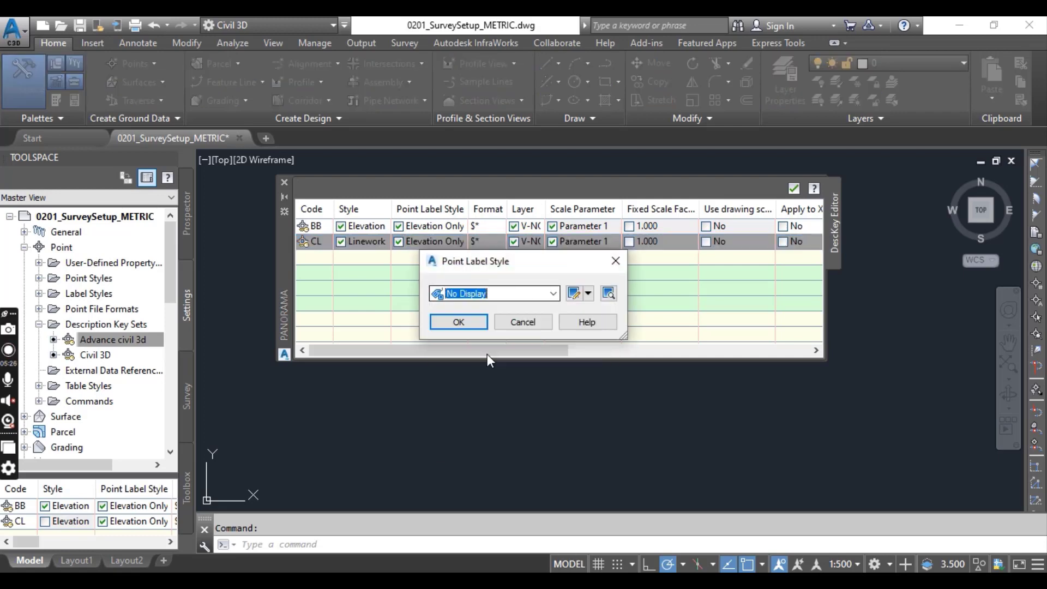
click(473, 324)
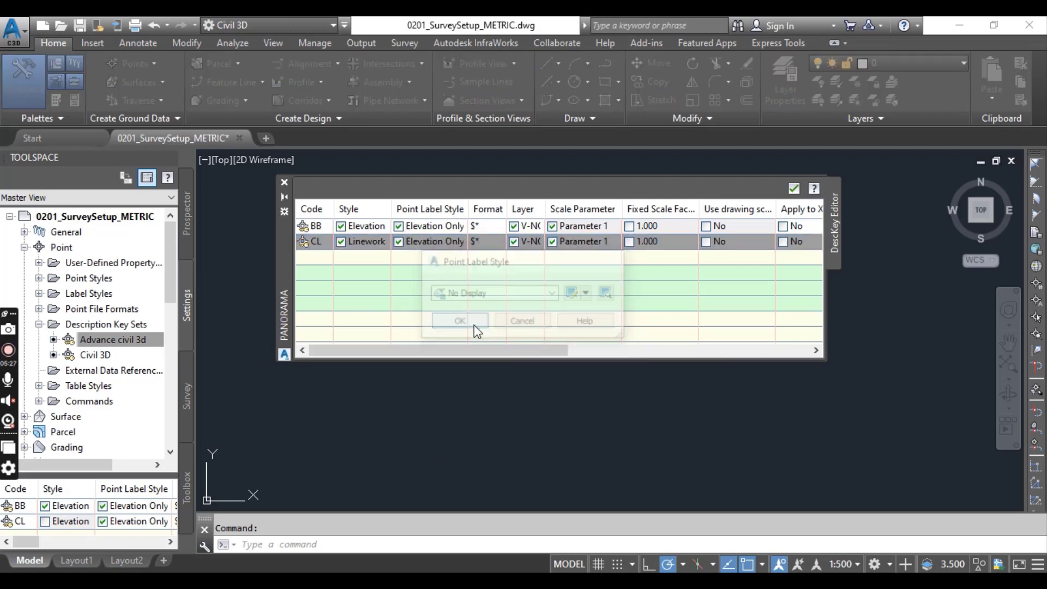
Set the format of the CL key to "CL of Road"
click(482, 243)
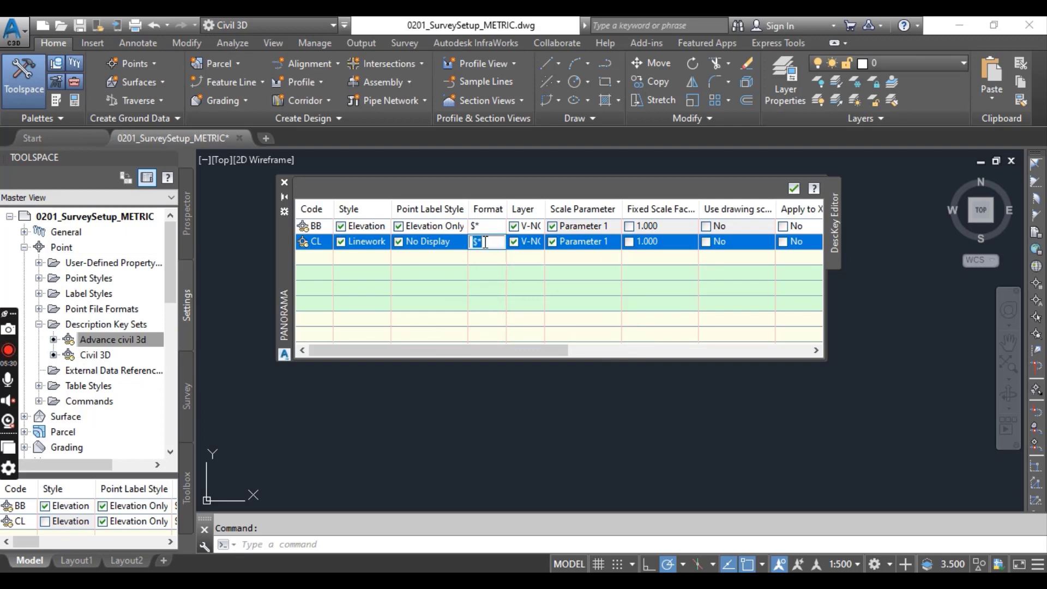
text(CL)
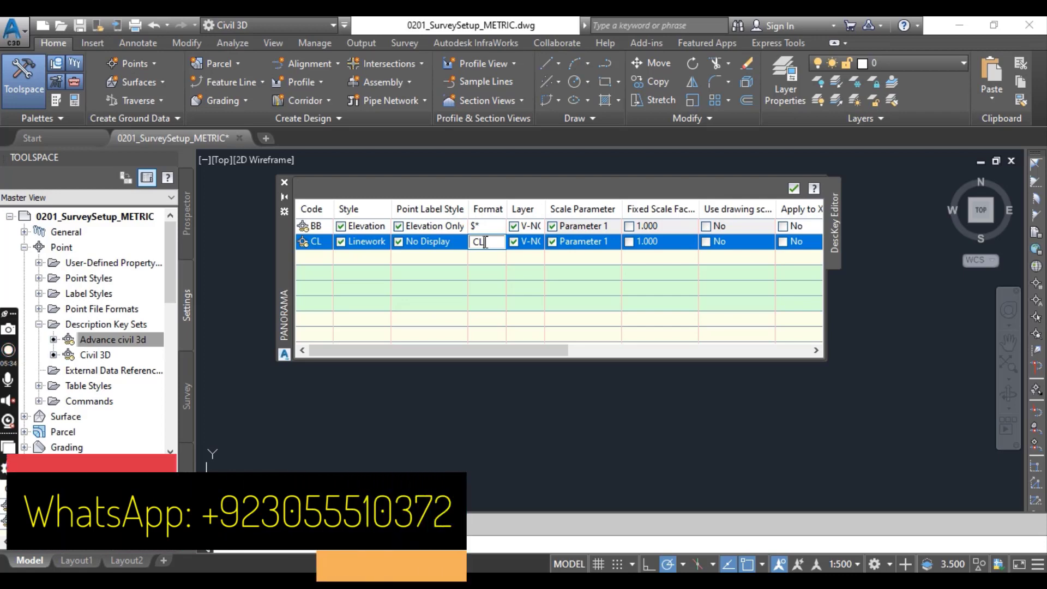
text(of Road)
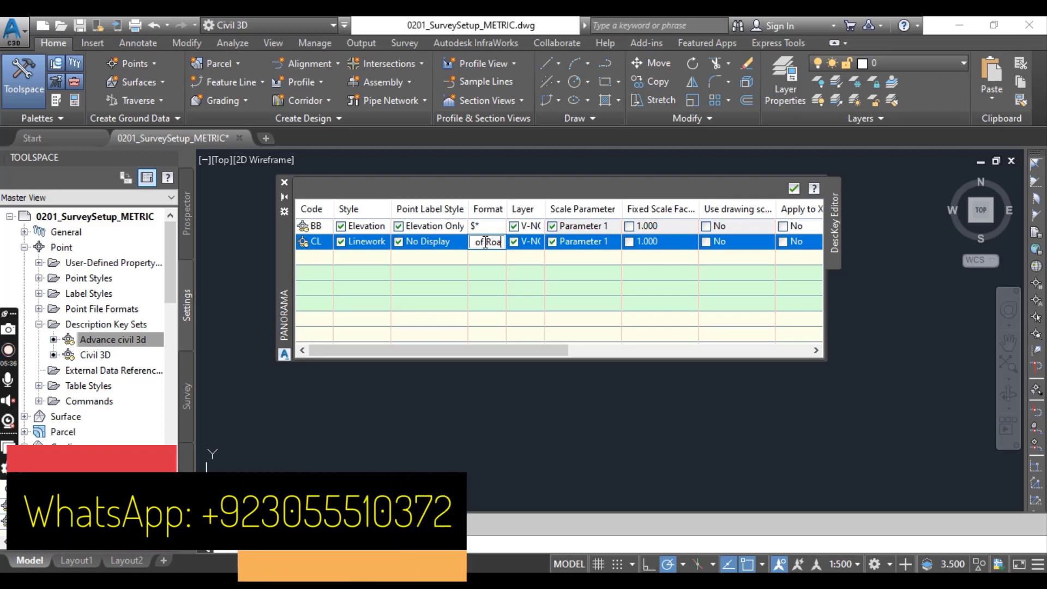
Assign the layer V-ROAD-CNTR to the CL key
click(516, 255)
click(516, 243)
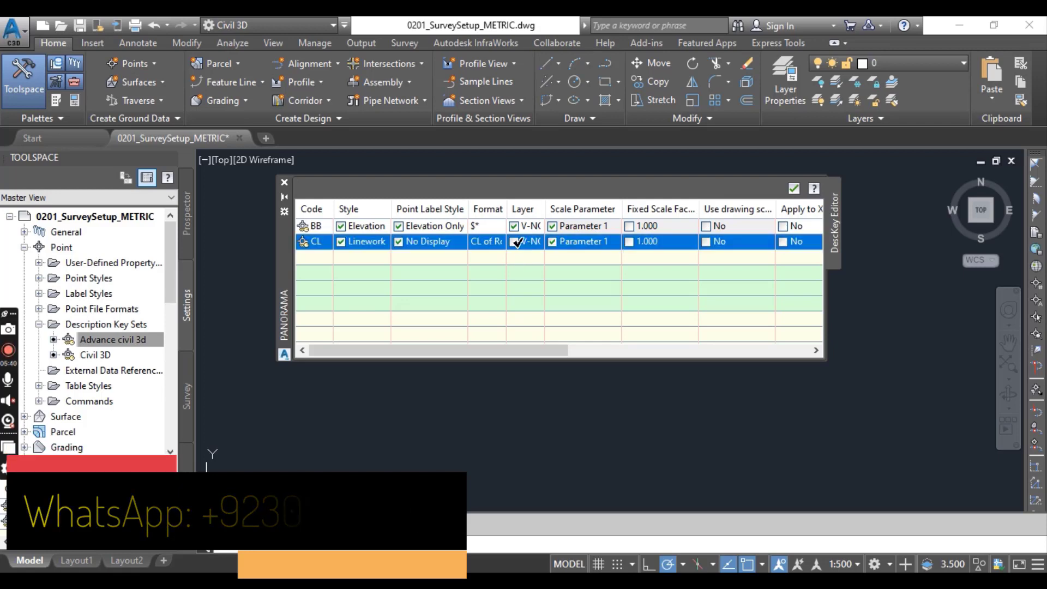
click(527, 241)
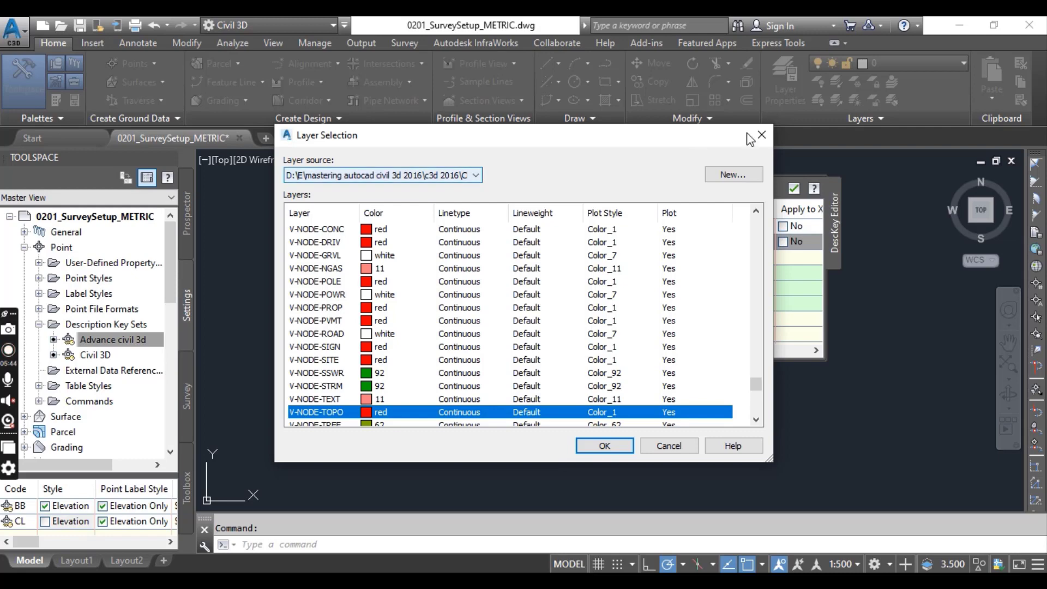
scroll(384, 358, down, 3)
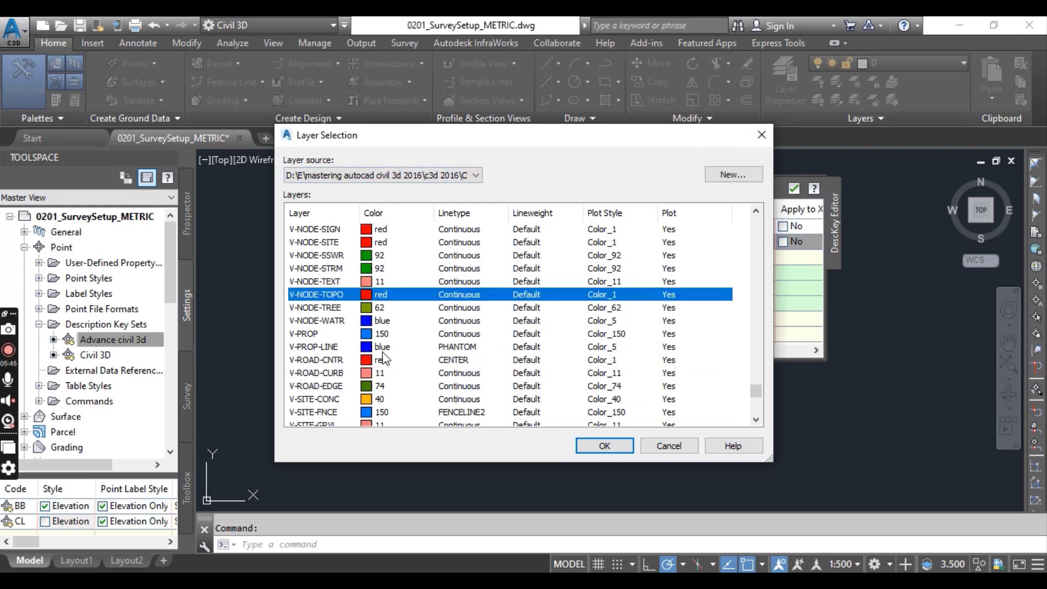
click(334, 361)
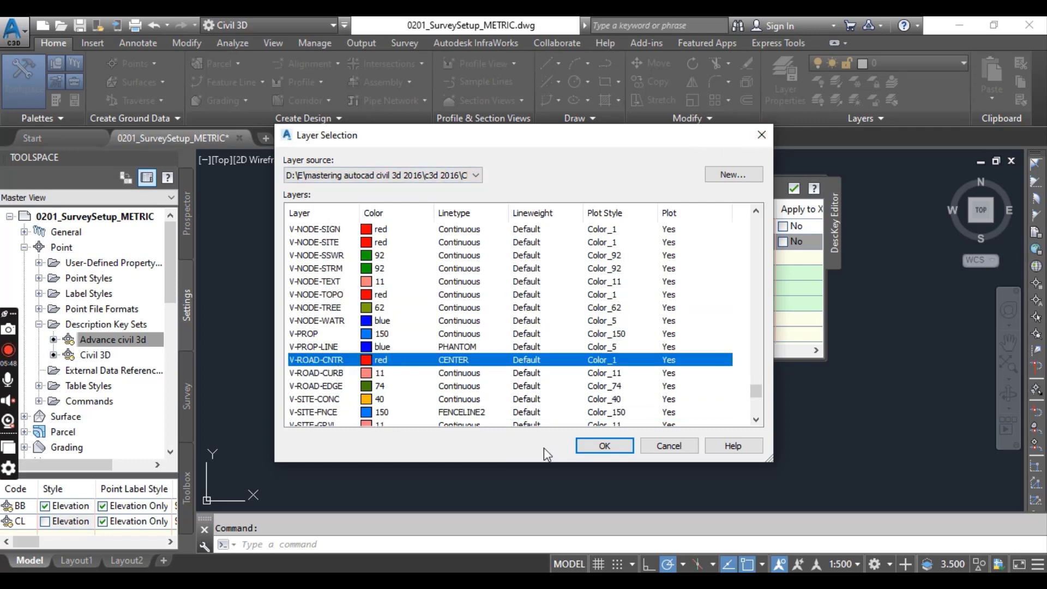
click(602, 445)
Add an asterisk wildcard to the CL key's code so that it reads CL*
click(500, 246)
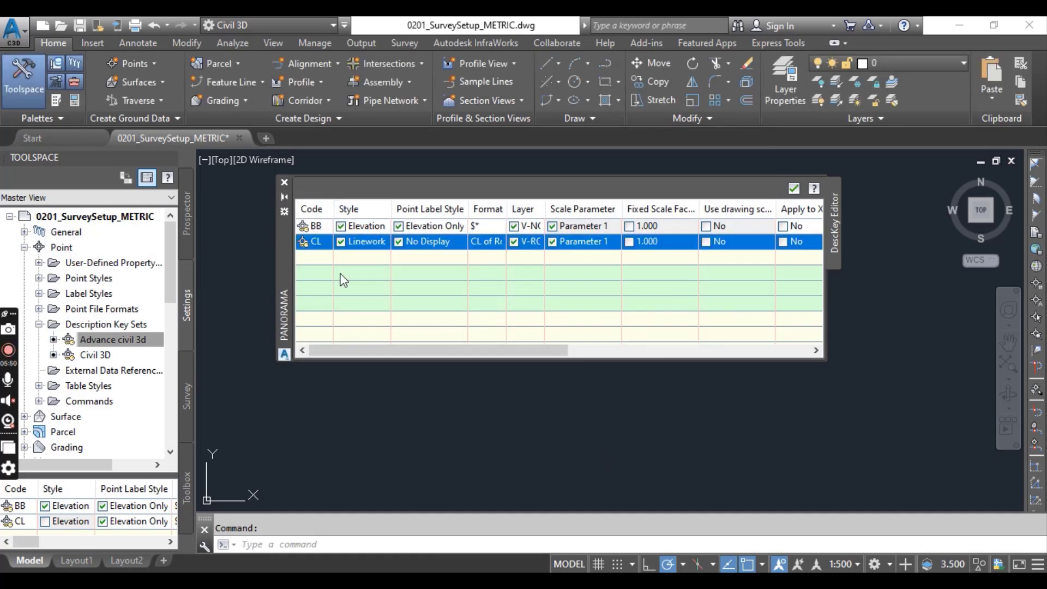
click(481, 241)
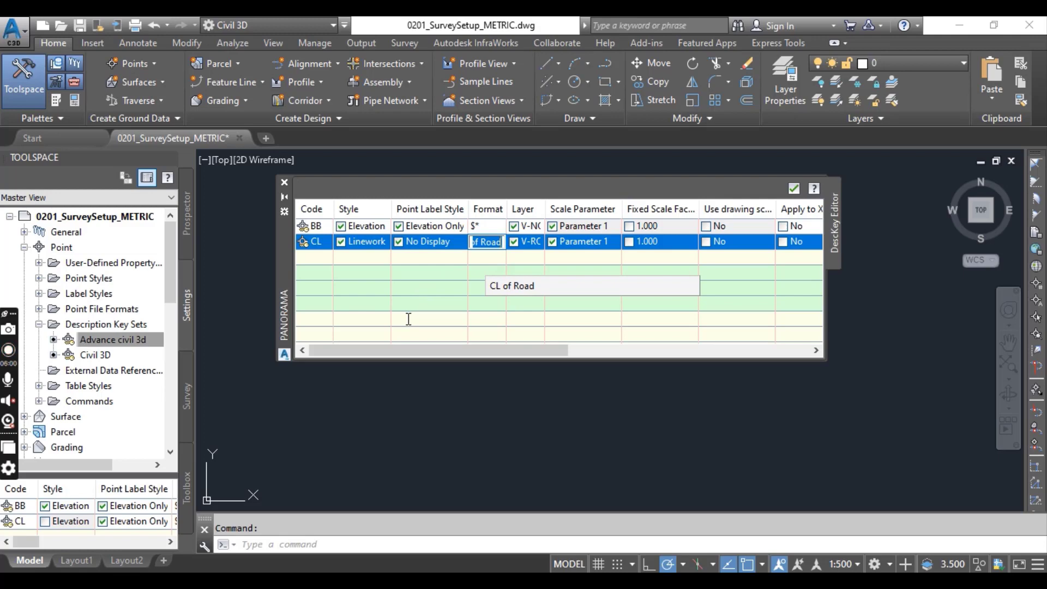
click(321, 242)
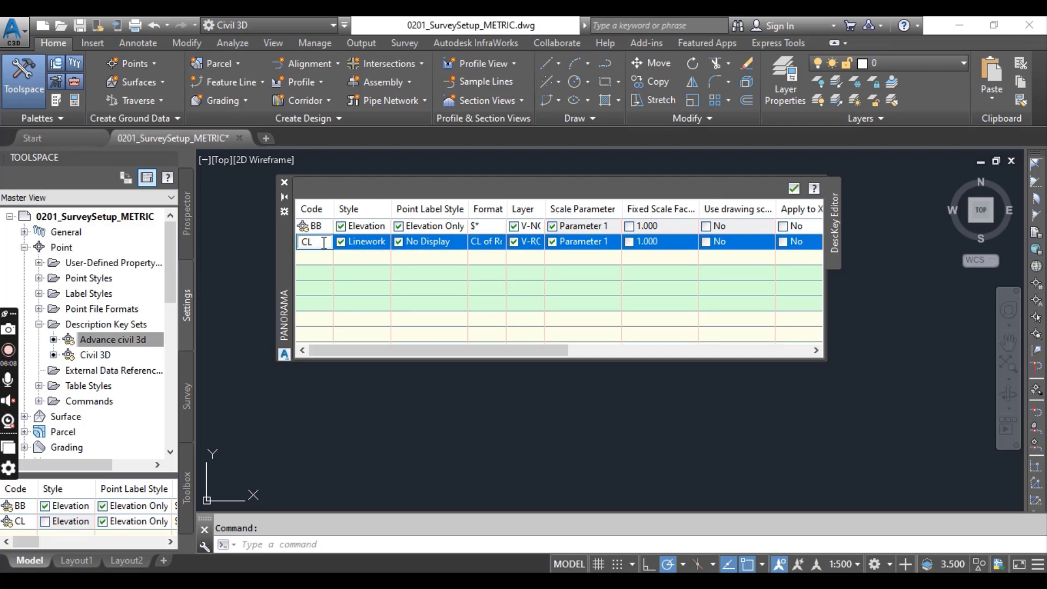
click(391, 253)
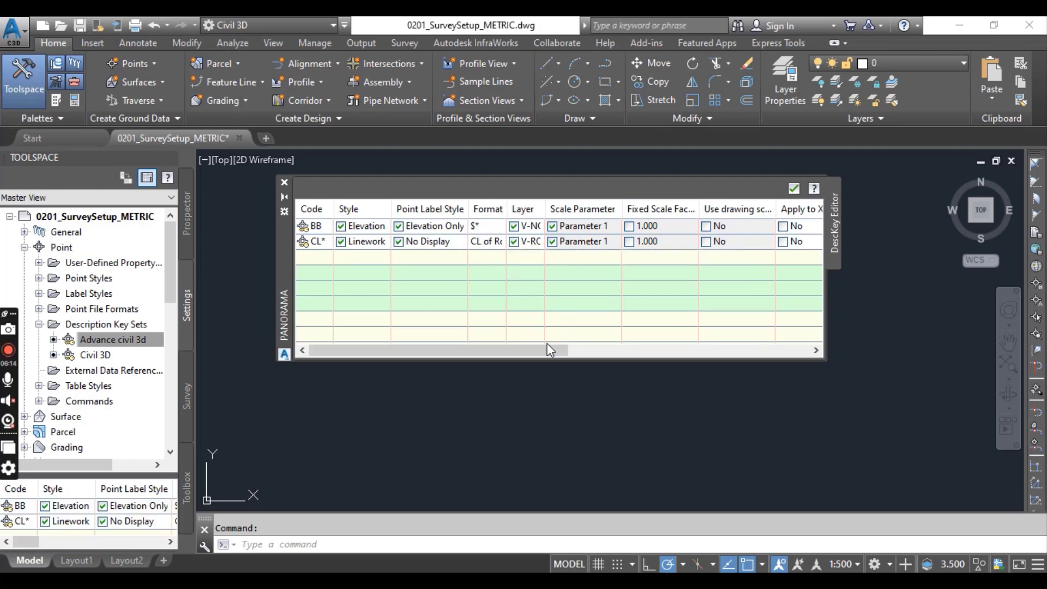
Add a new description key to the set and give it the code BLDG
mouse_move(566, 349)
mouse_down()
mouse_move(599, 352)
mouse_move(616, 338)
mouse_move(619, 348)
mouse_move(636, 347)
mouse_move(614, 354)
mouse_move(661, 330)
mouse_move(343, 358)
mouse_up()
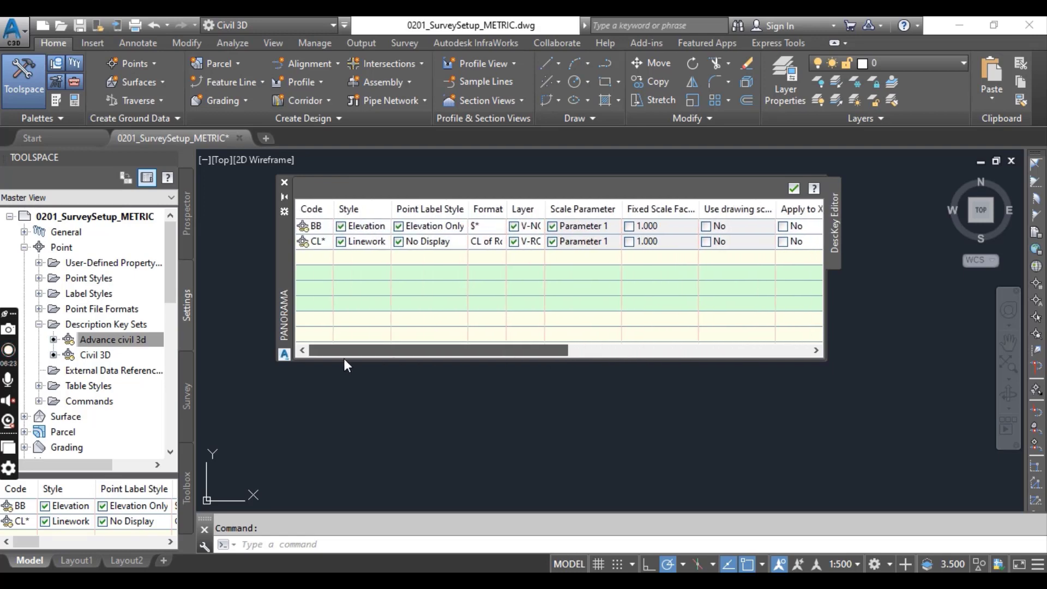
click(317, 247)
right_click(320, 245)
click(354, 249)
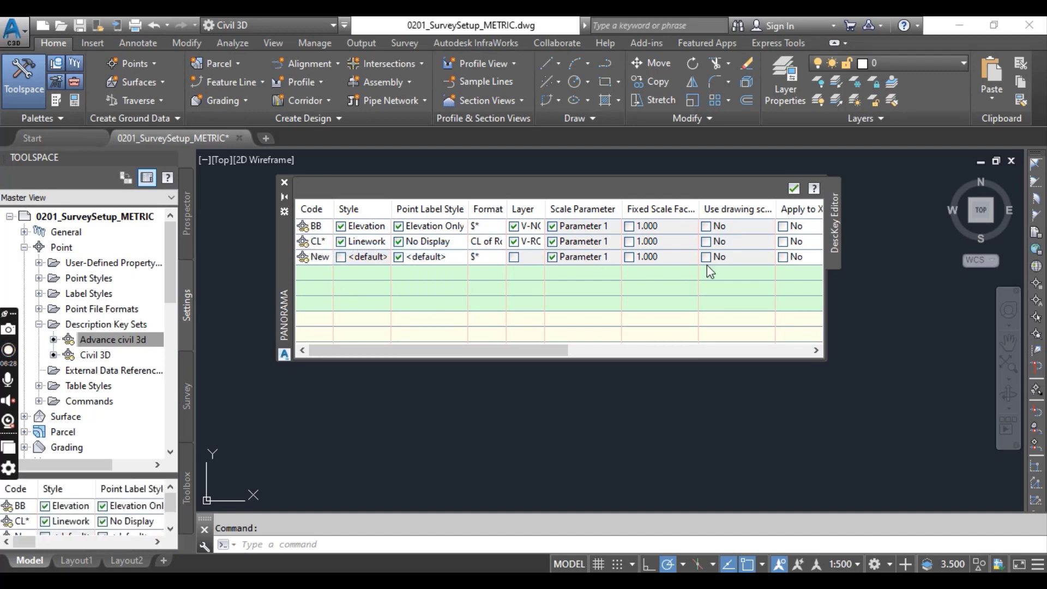
double_click(321, 257)
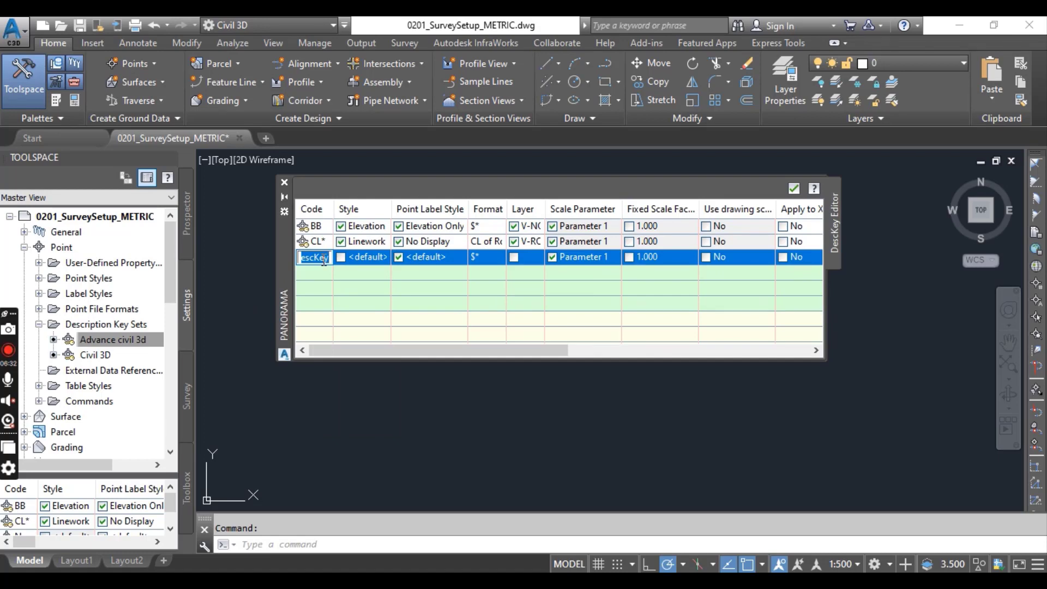
text(BLDG)
Enable the point style for the BLDG key and set it to Standard
click(340, 257)
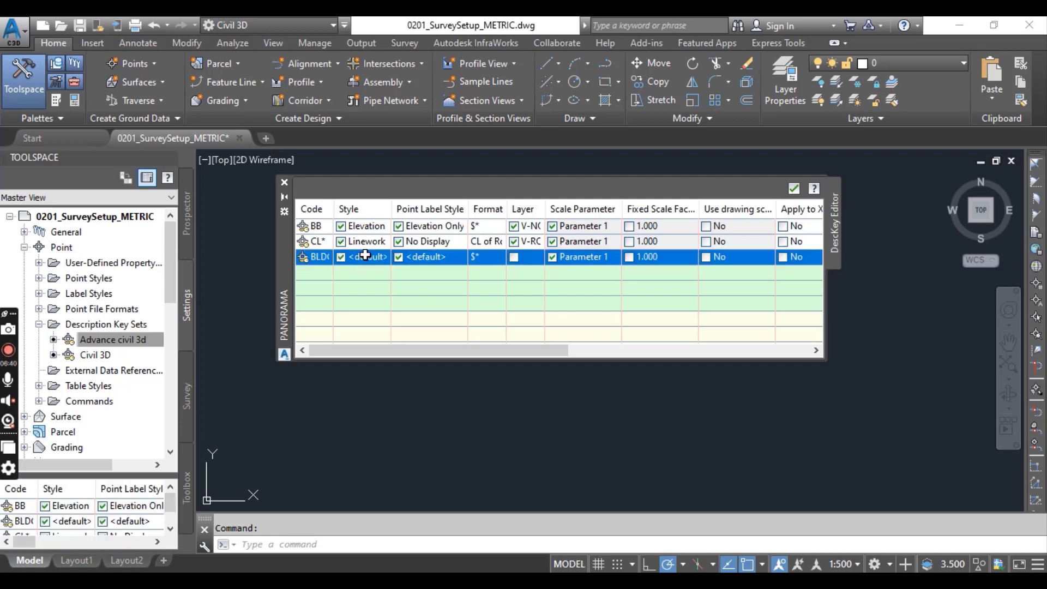
click(365, 255)
click(512, 292)
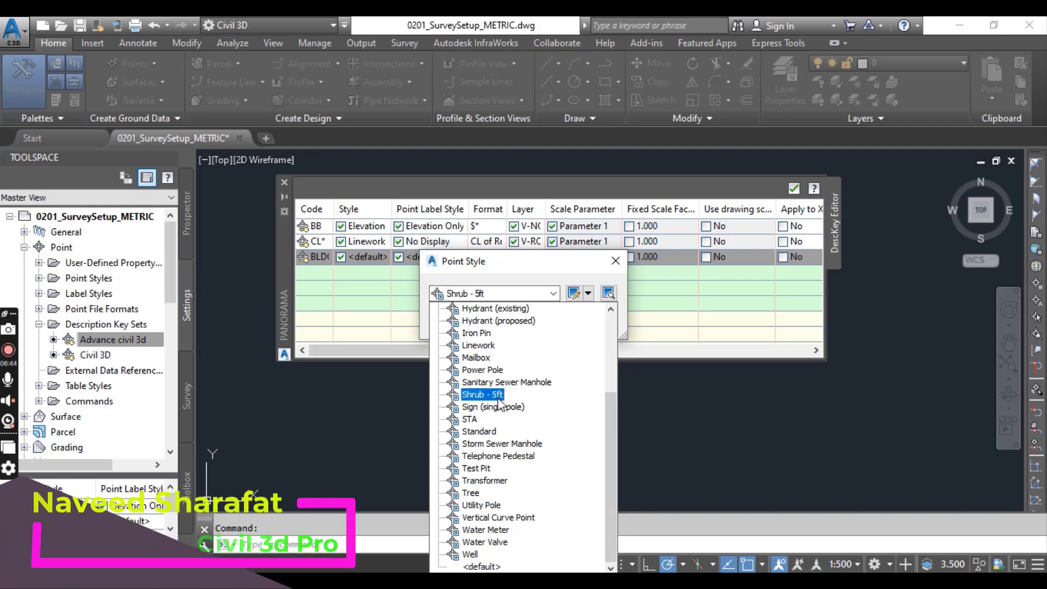
scroll(498, 402, up, 3)
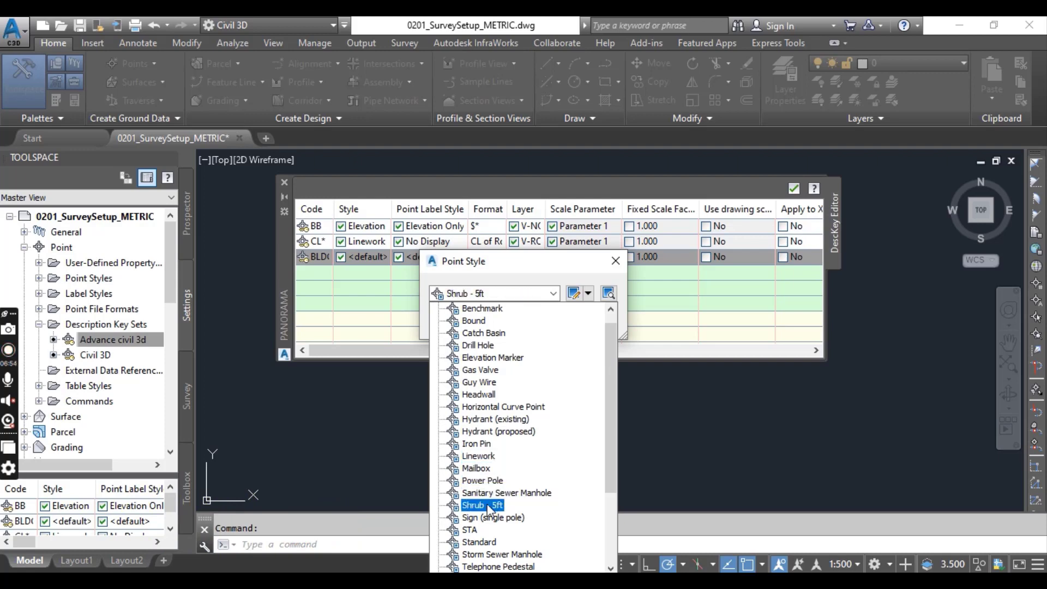
click(493, 541)
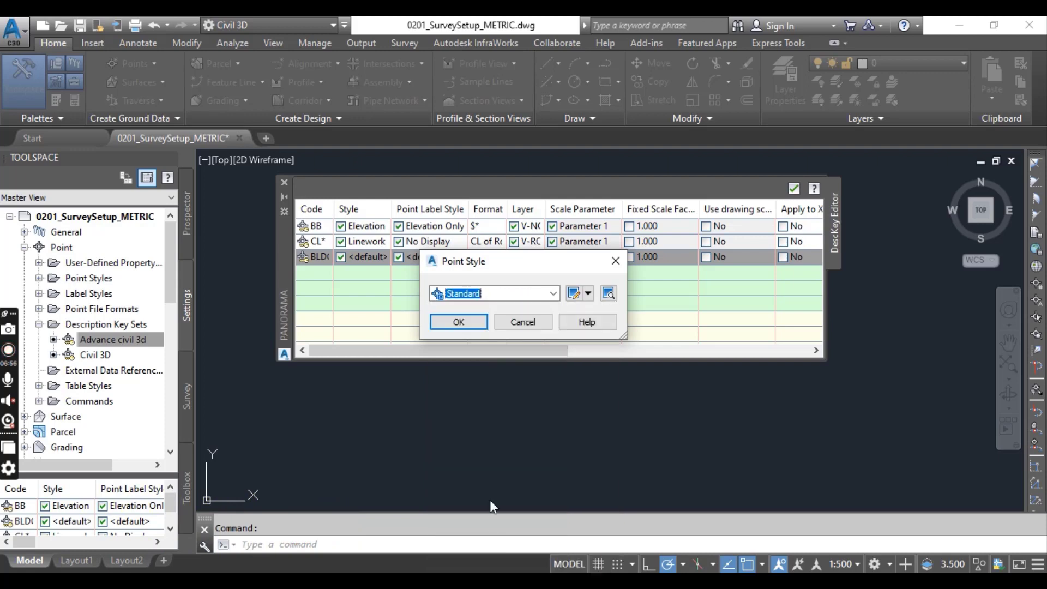
click(458, 321)
Set the point label style of the BLDG key to Description Only
click(424, 256)
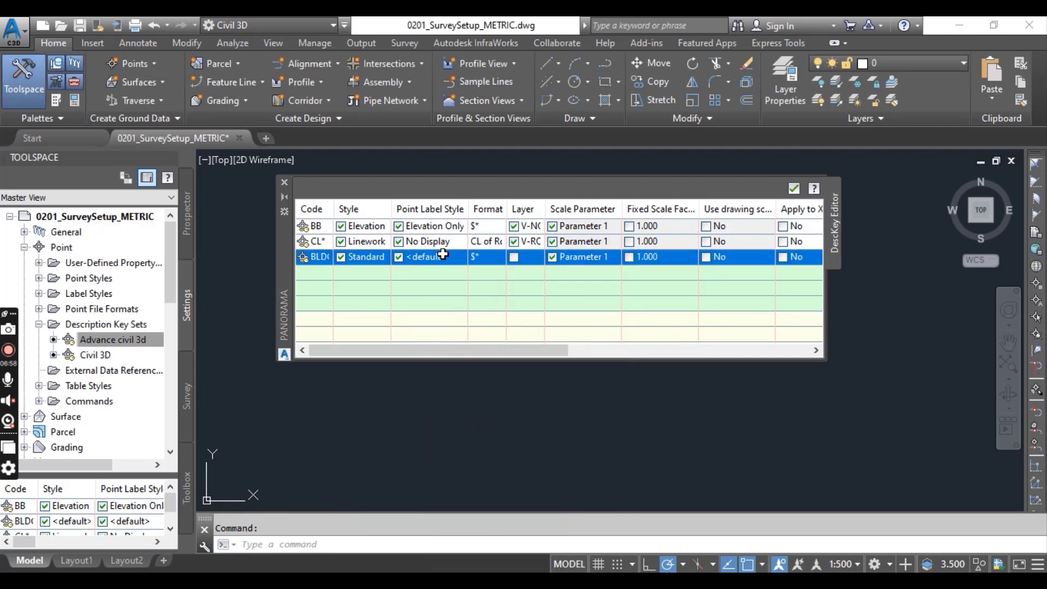
click(515, 294)
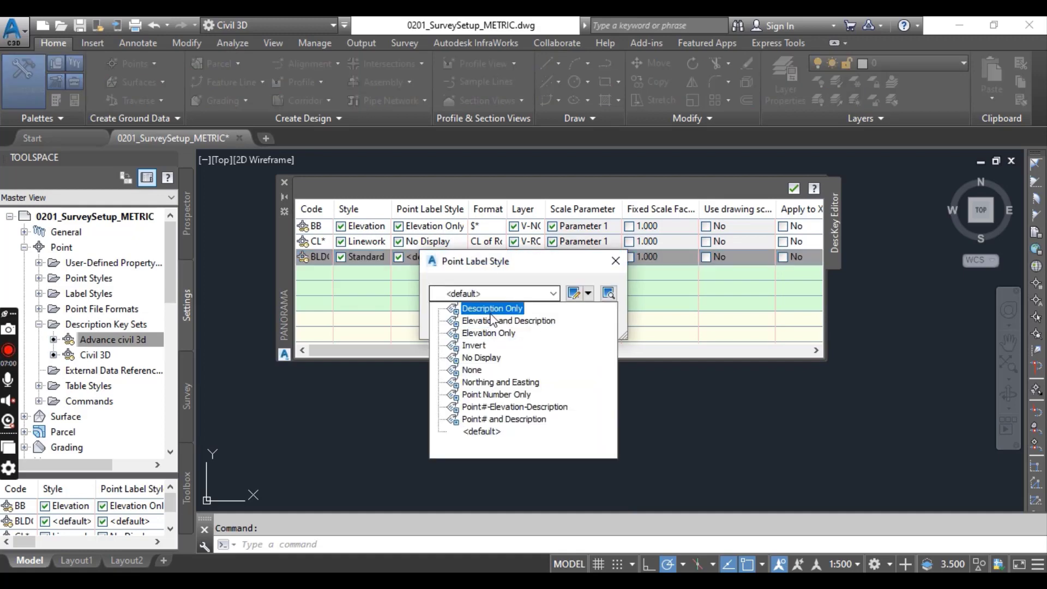
click(491, 308)
click(460, 320)
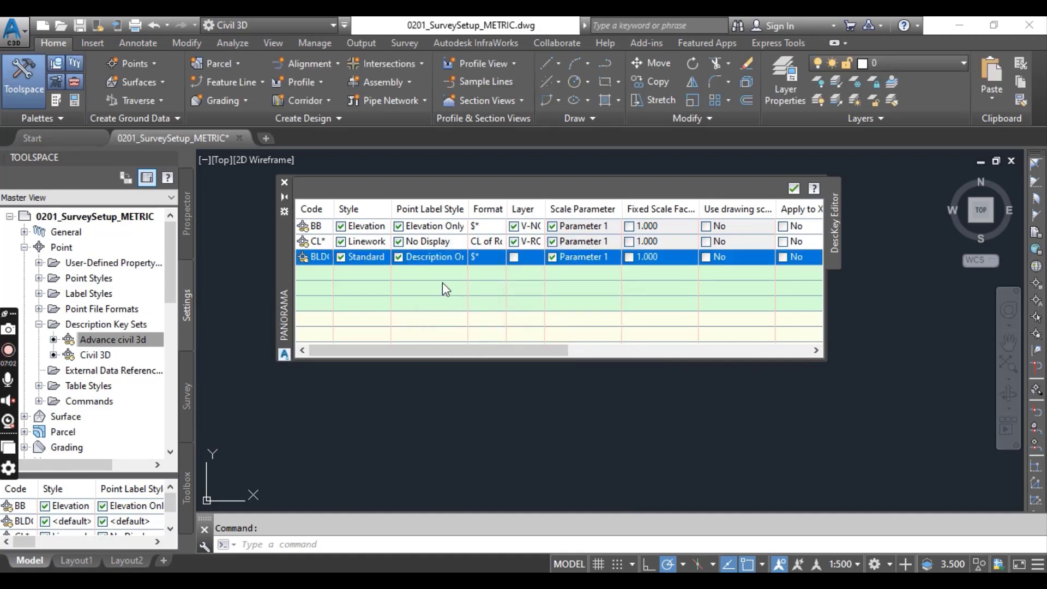
Enable the layer setting for the BLDG key and assign the layer A-BLDG
click(513, 257)
click(526, 257)
click(316, 256)
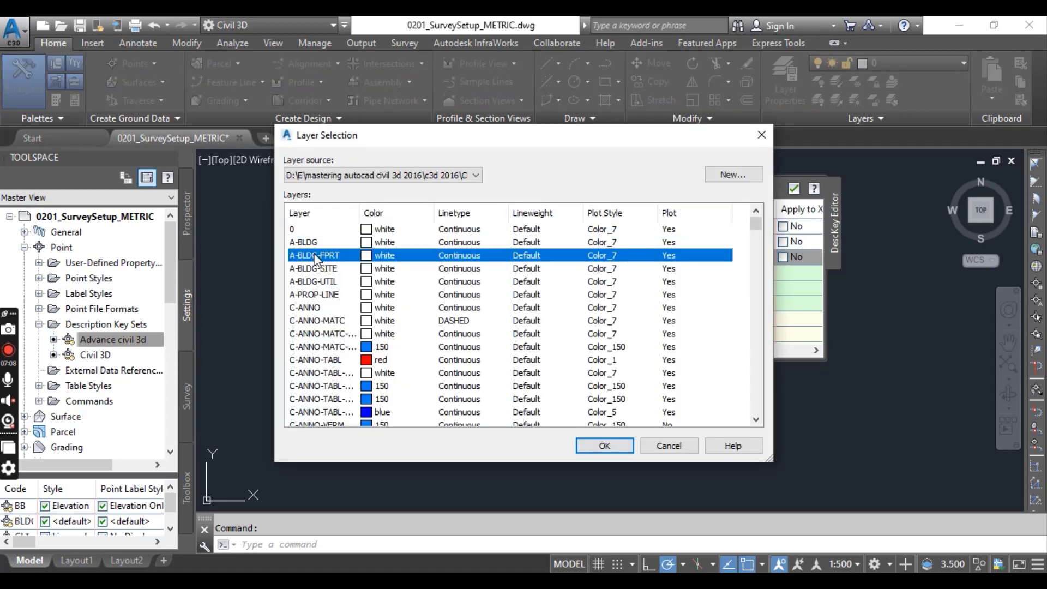
click(306, 242)
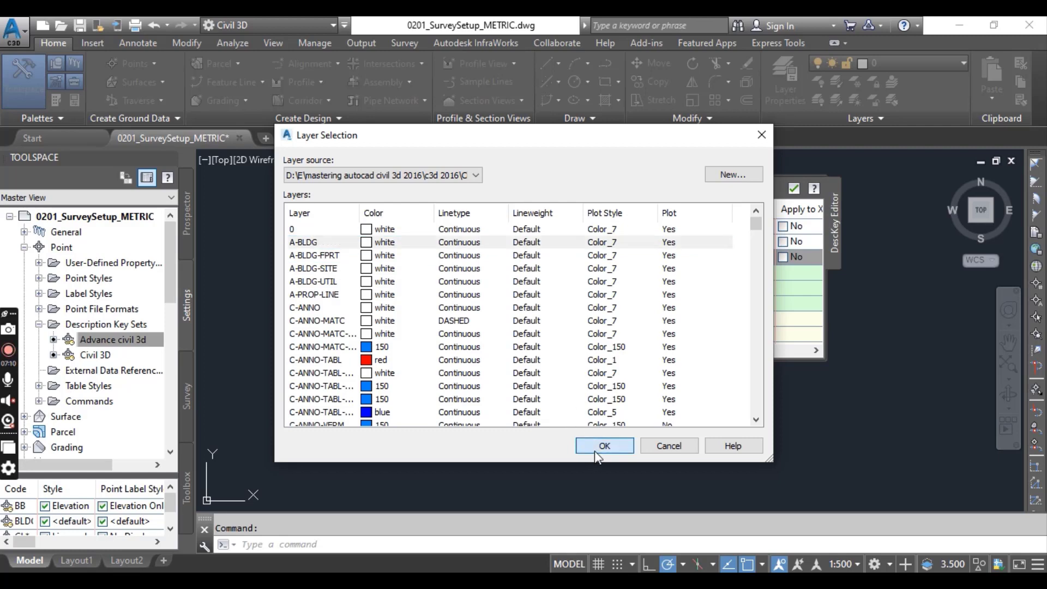
click(595, 446)
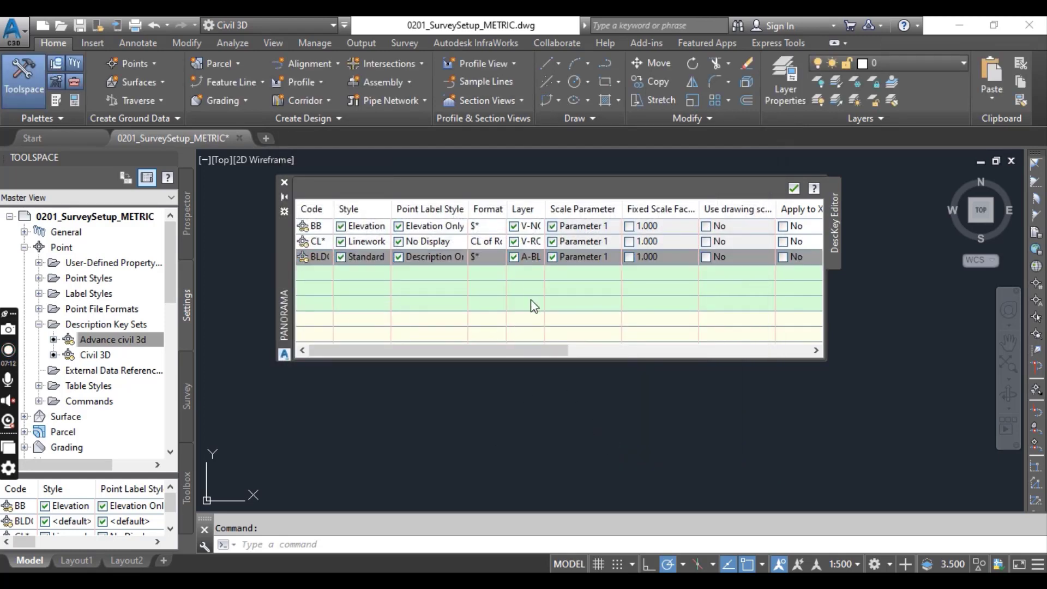
Accept the description key edits and collapse the Point settings collection
click(794, 188)
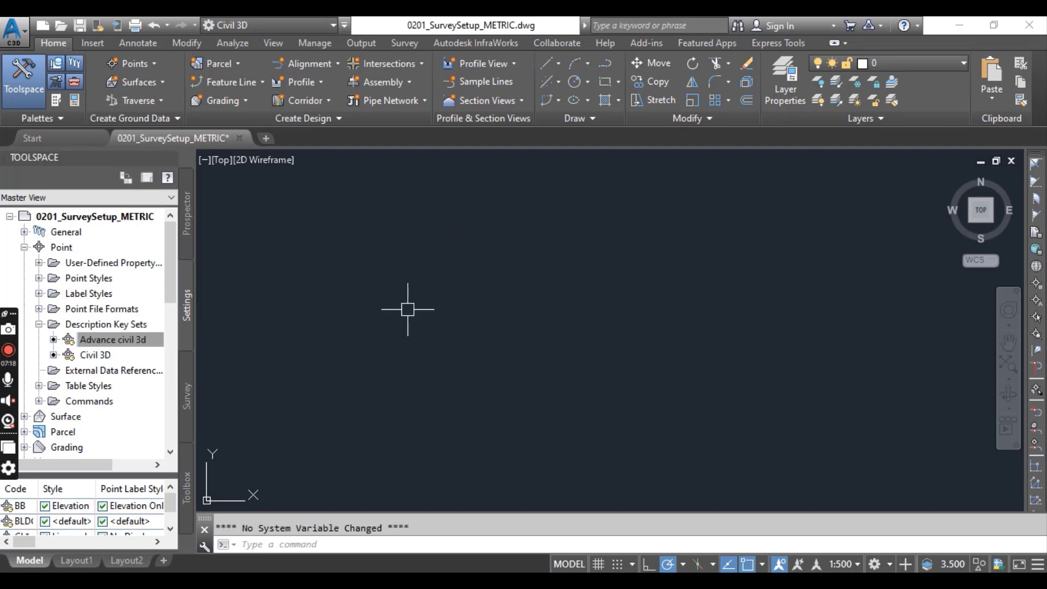
click(24, 247)
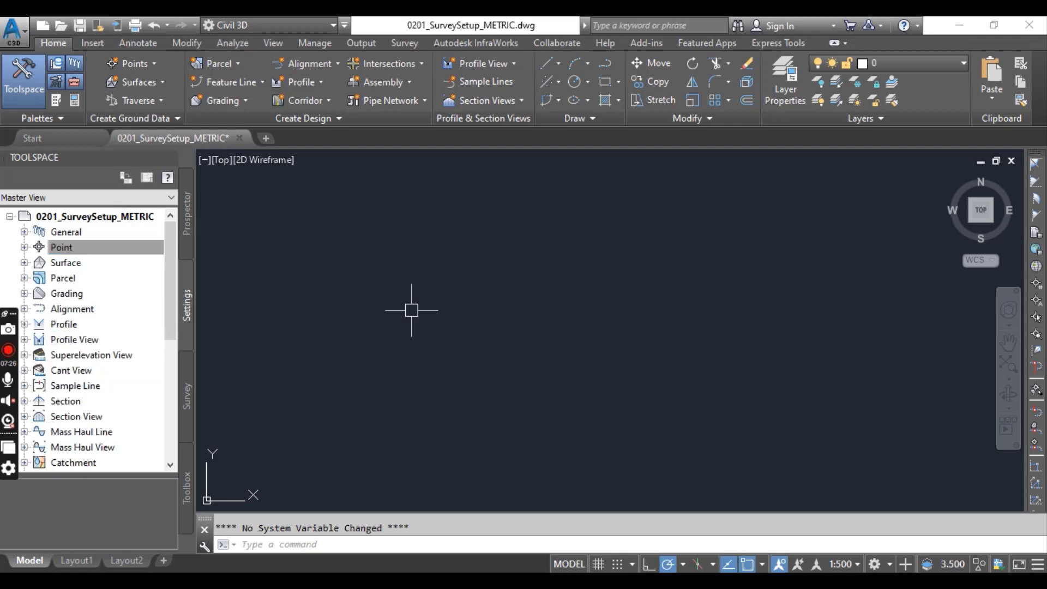